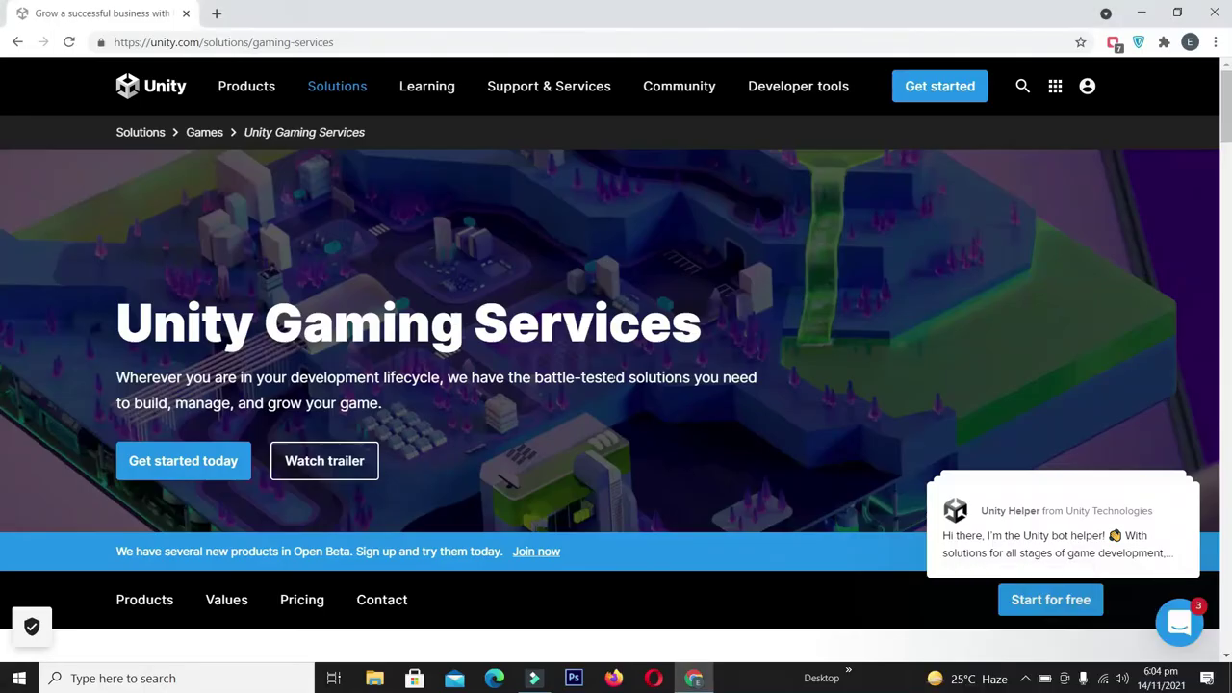
Search the Start menu for 'unit' and launch Unity Hub from the results
left_click(18, 678)
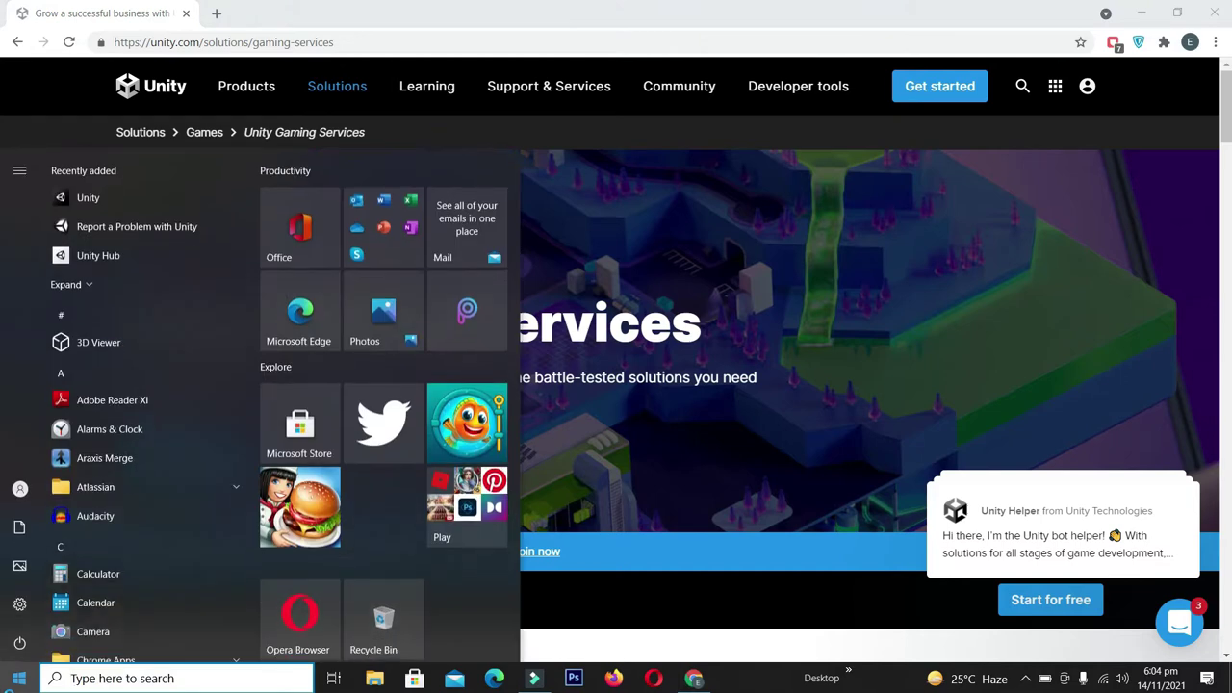
type("unit")
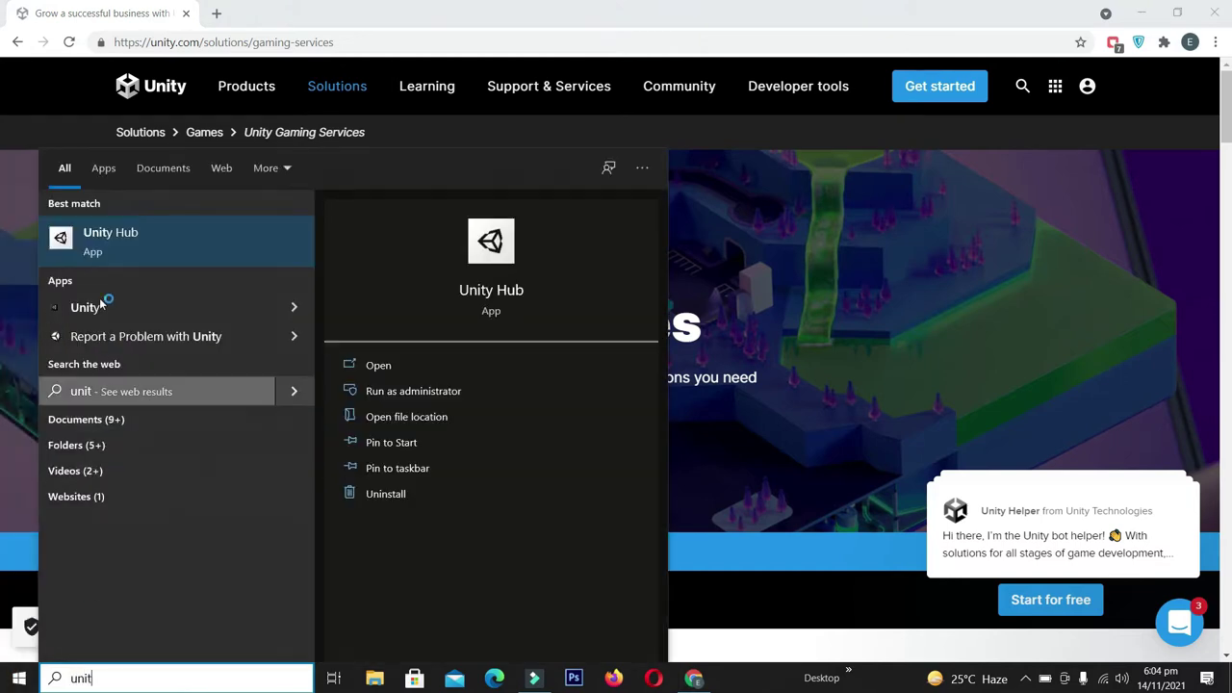
left_click(167, 227)
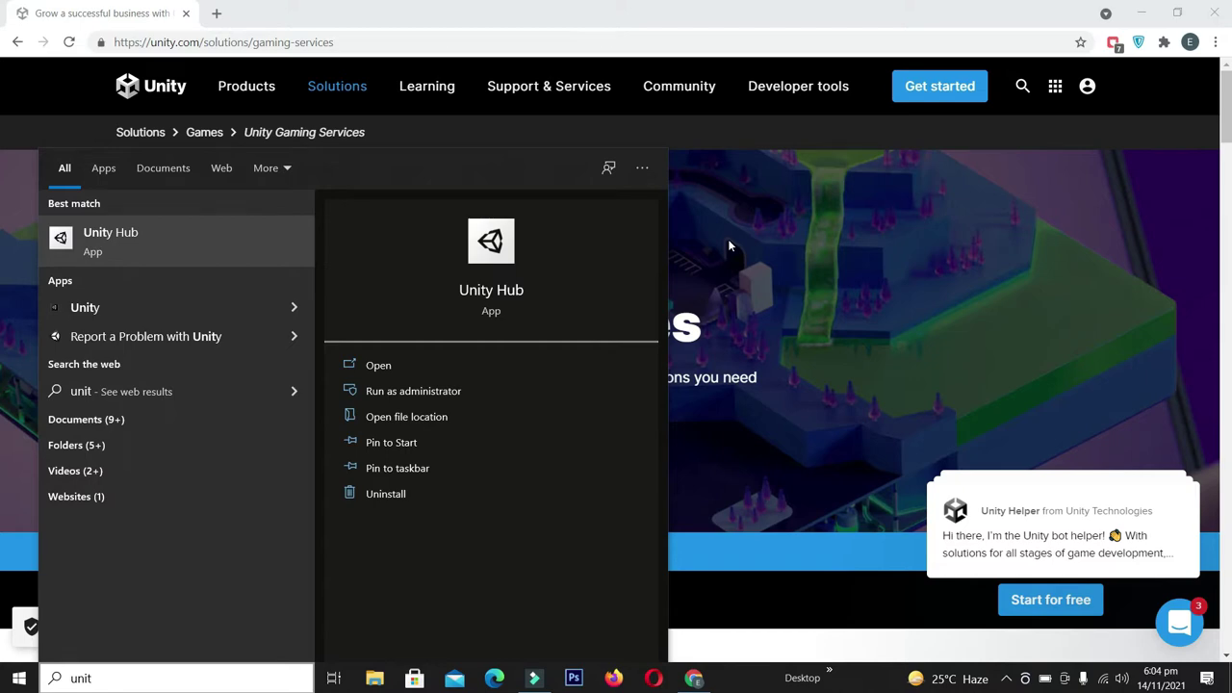
key("Return")
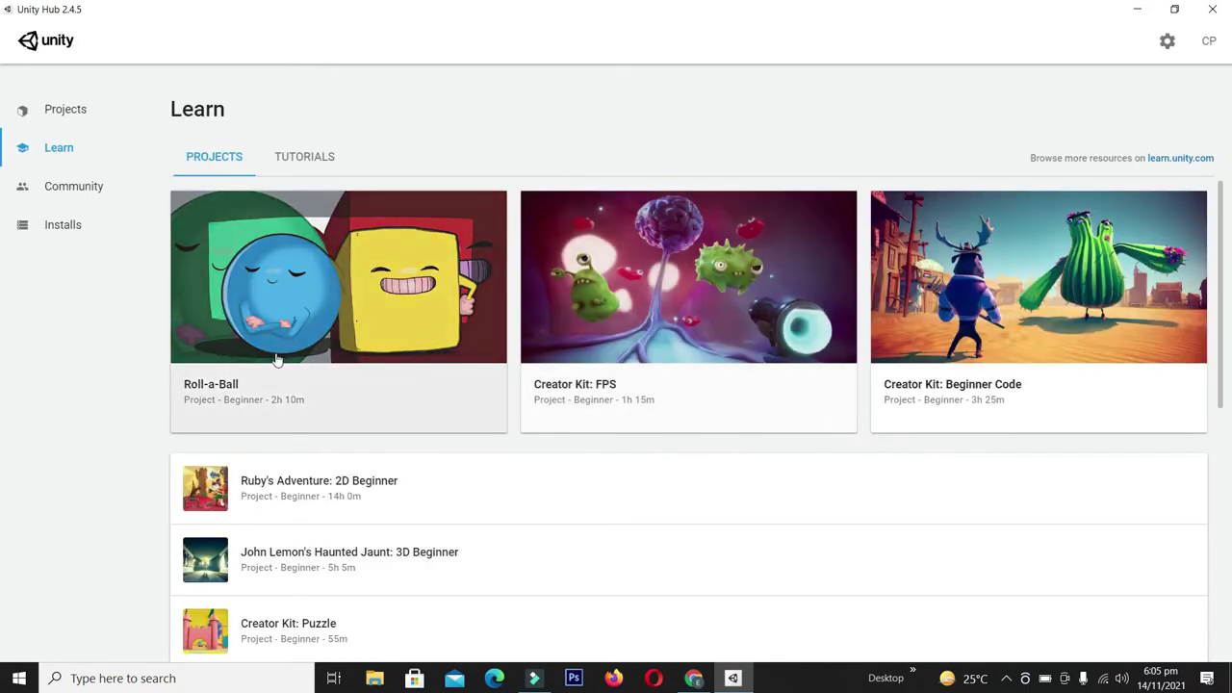
Browse the Hub's Projects, Learn, Tutorials and Community pages, ending on Installs showing 2020.3.22f1 LTS
left_click(46, 112)
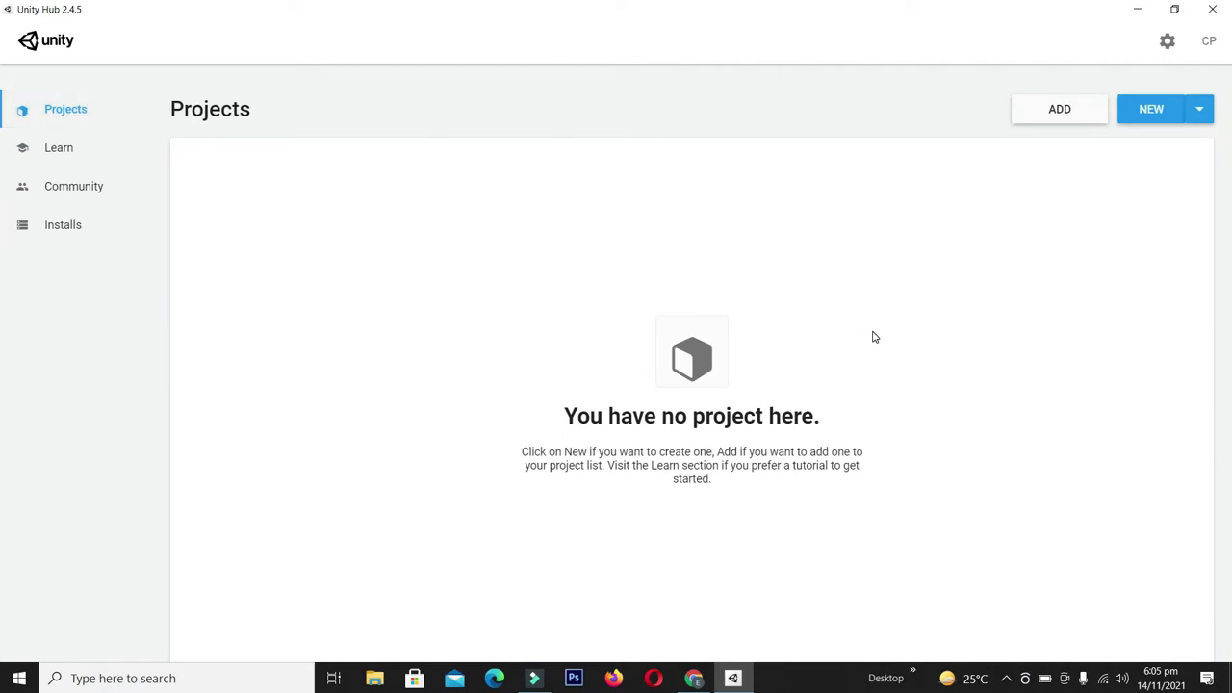
left_click(55, 148)
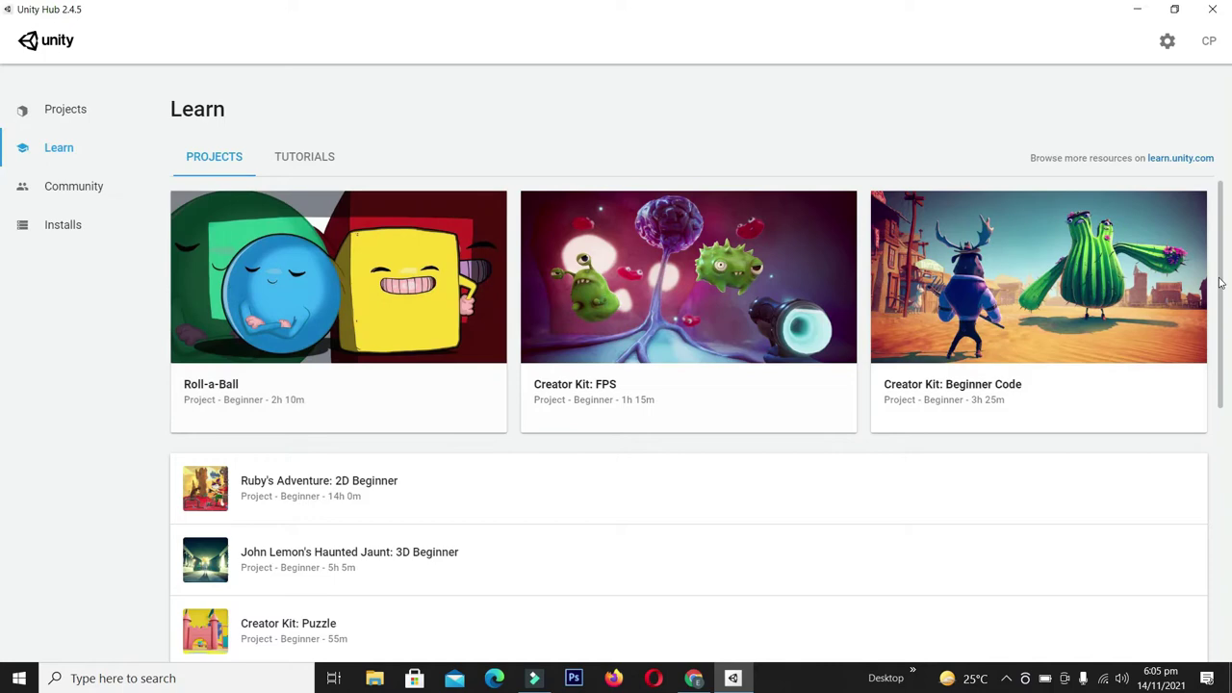
left_click_drag(1216, 252, 1223, 193)
left_click(318, 158)
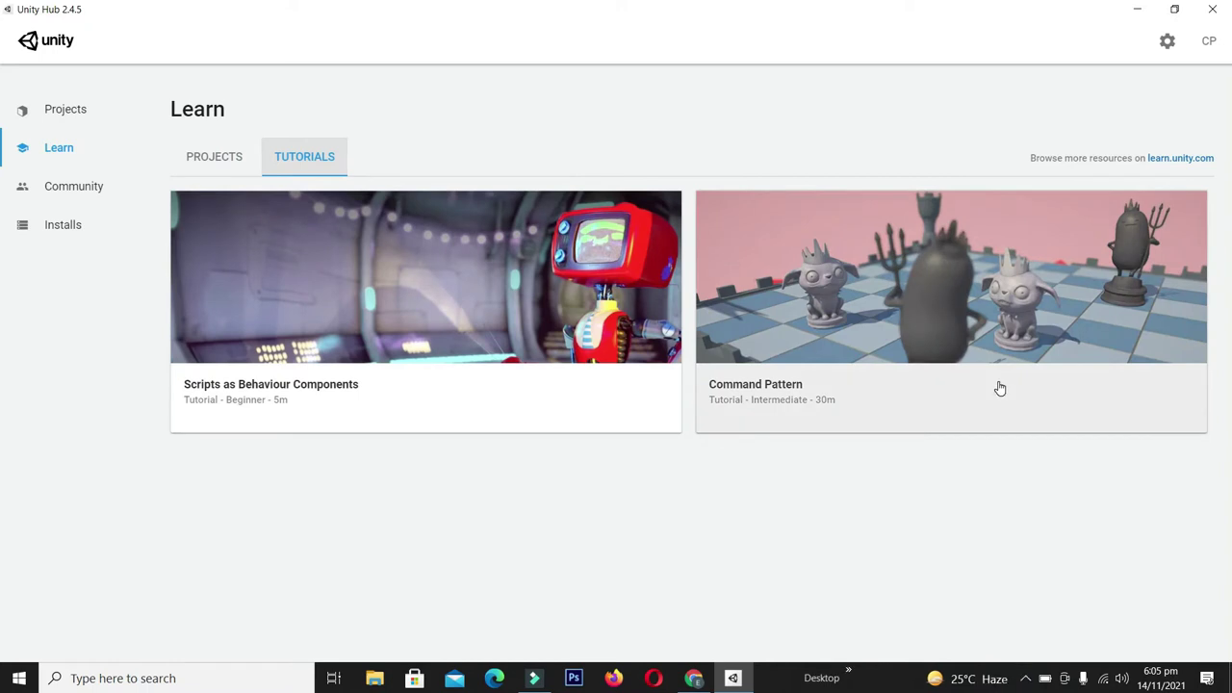
left_click(77, 191)
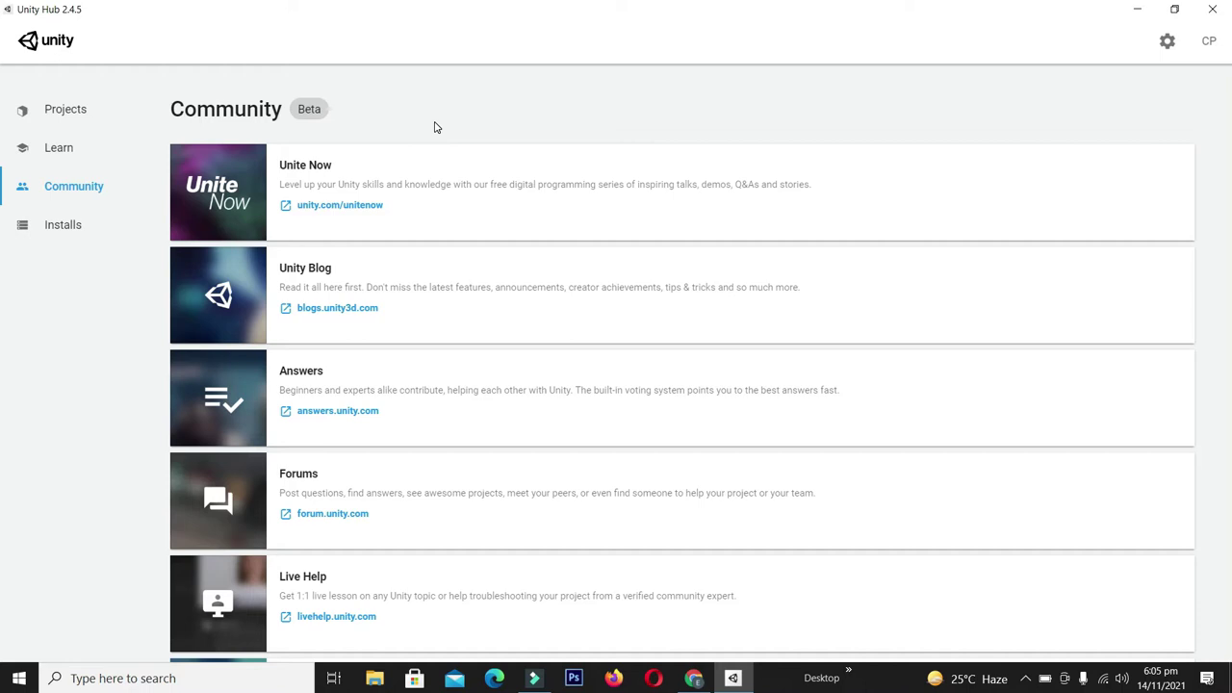
left_click(50, 225)
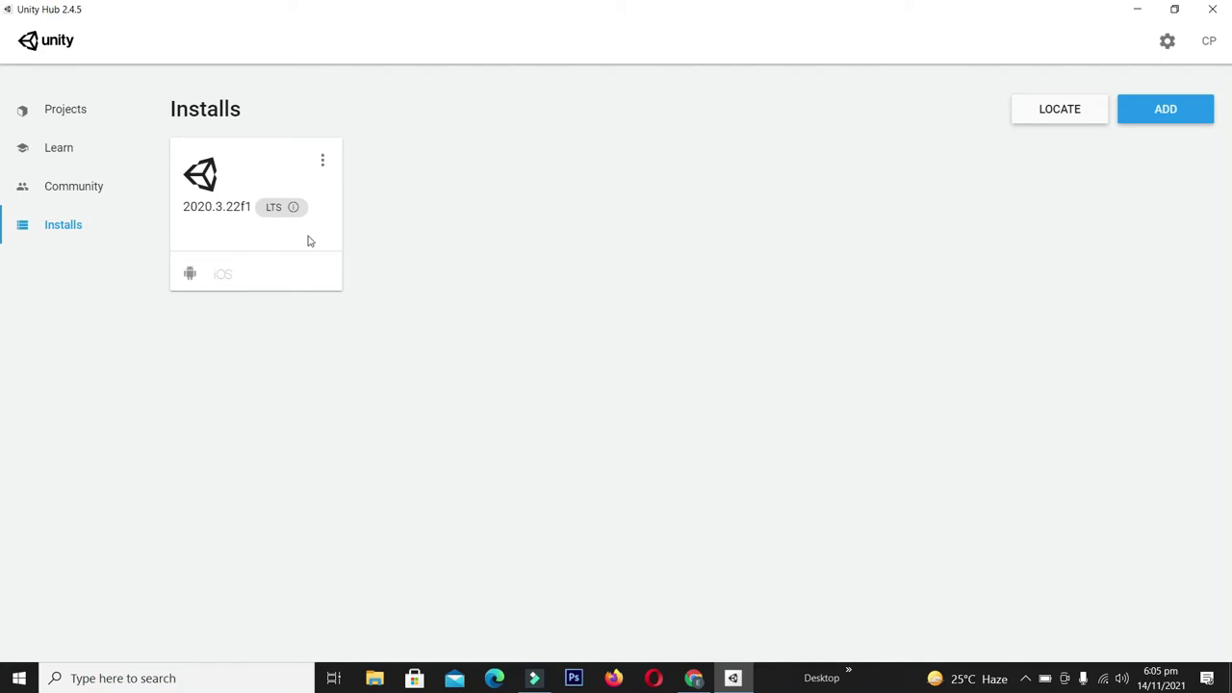
mouse_move(198, 214)
Create a new project from the 3D template named 'Hello World Game'
left_click(53, 115)
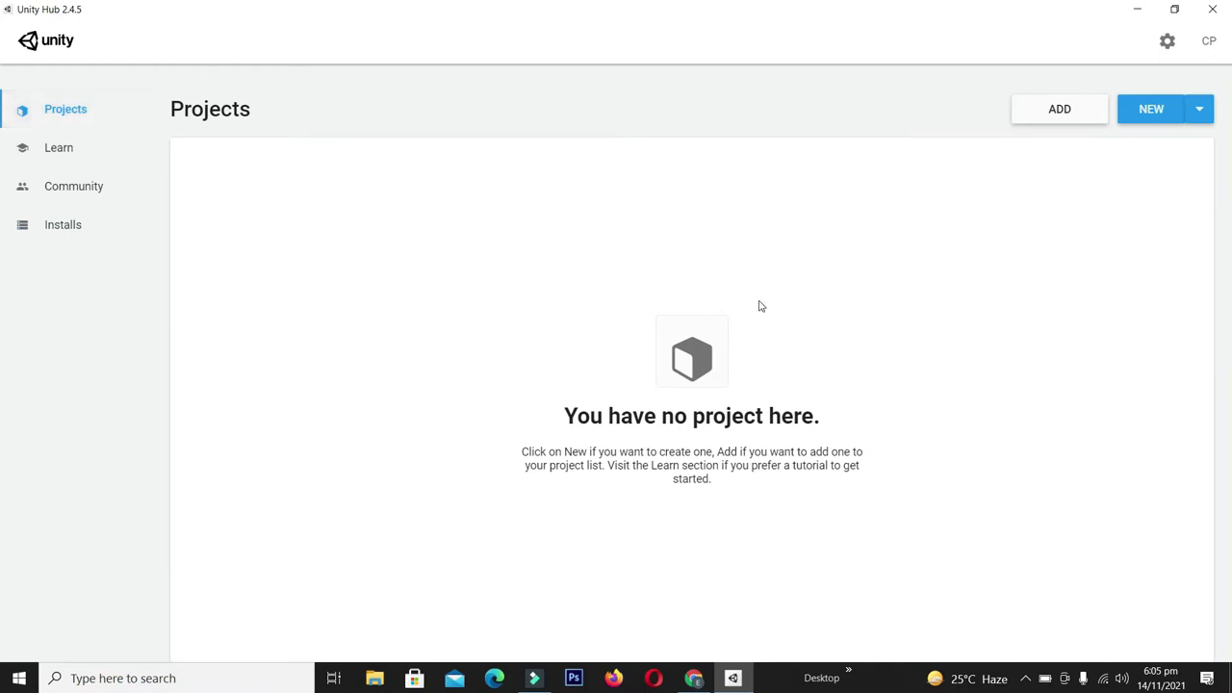
left_click(1148, 111)
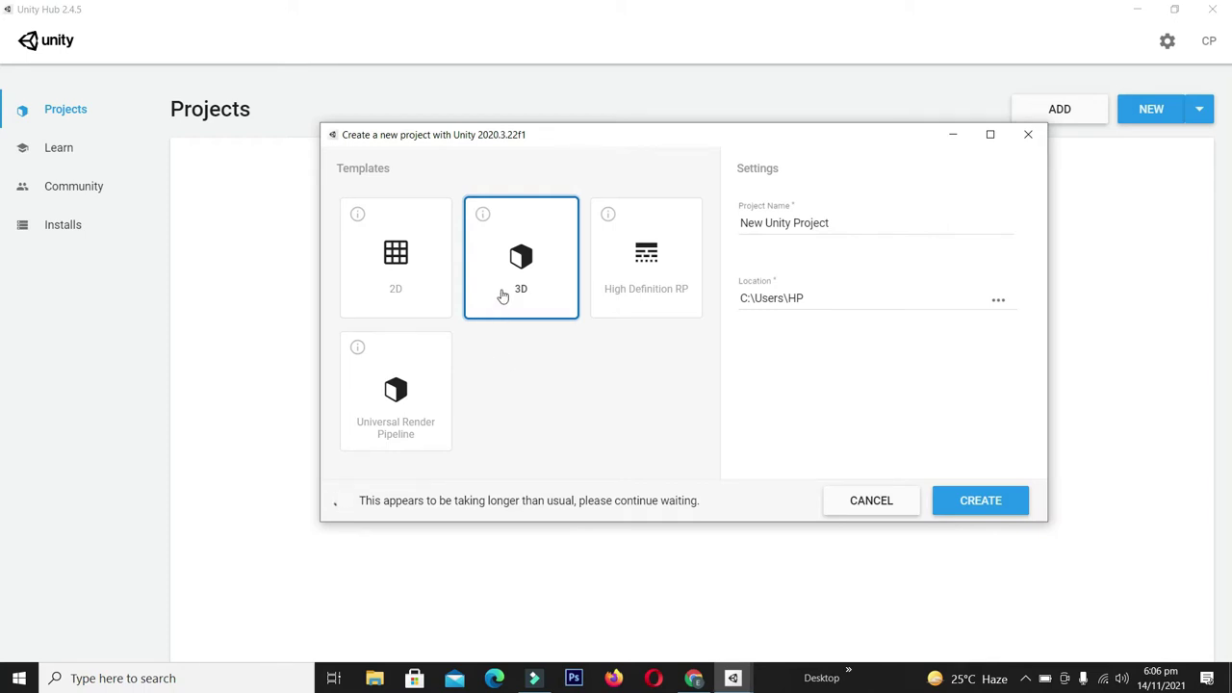
left_click(505, 276)
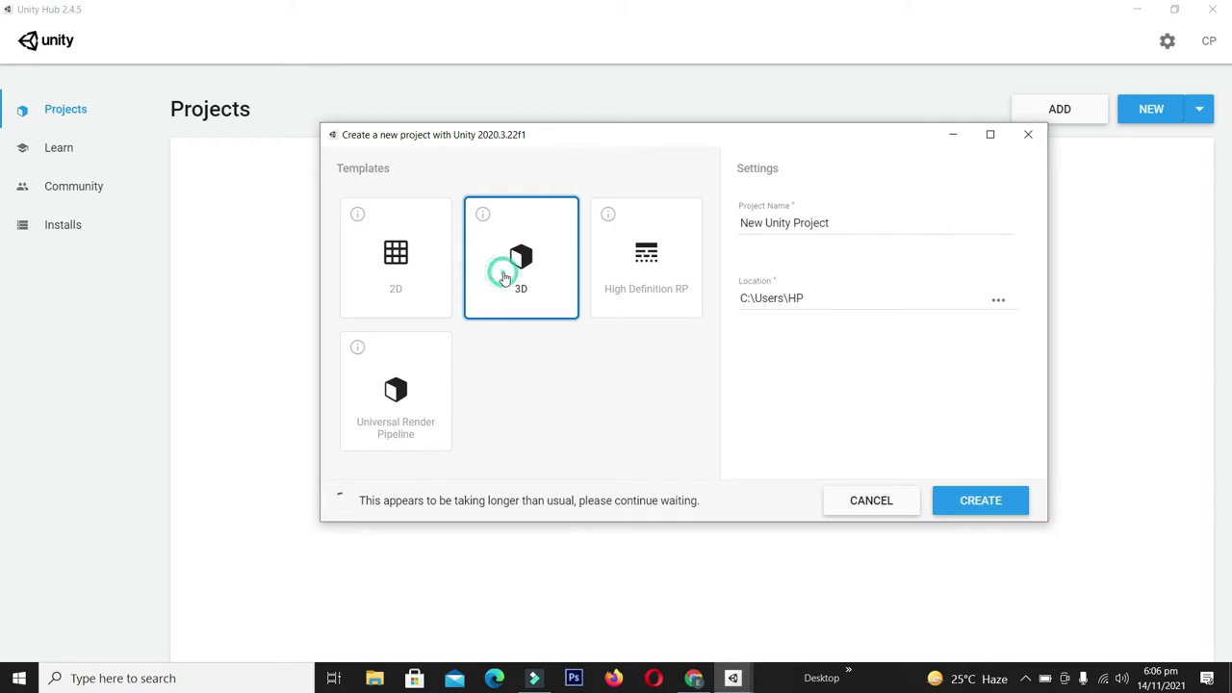
triple_click(875, 221)
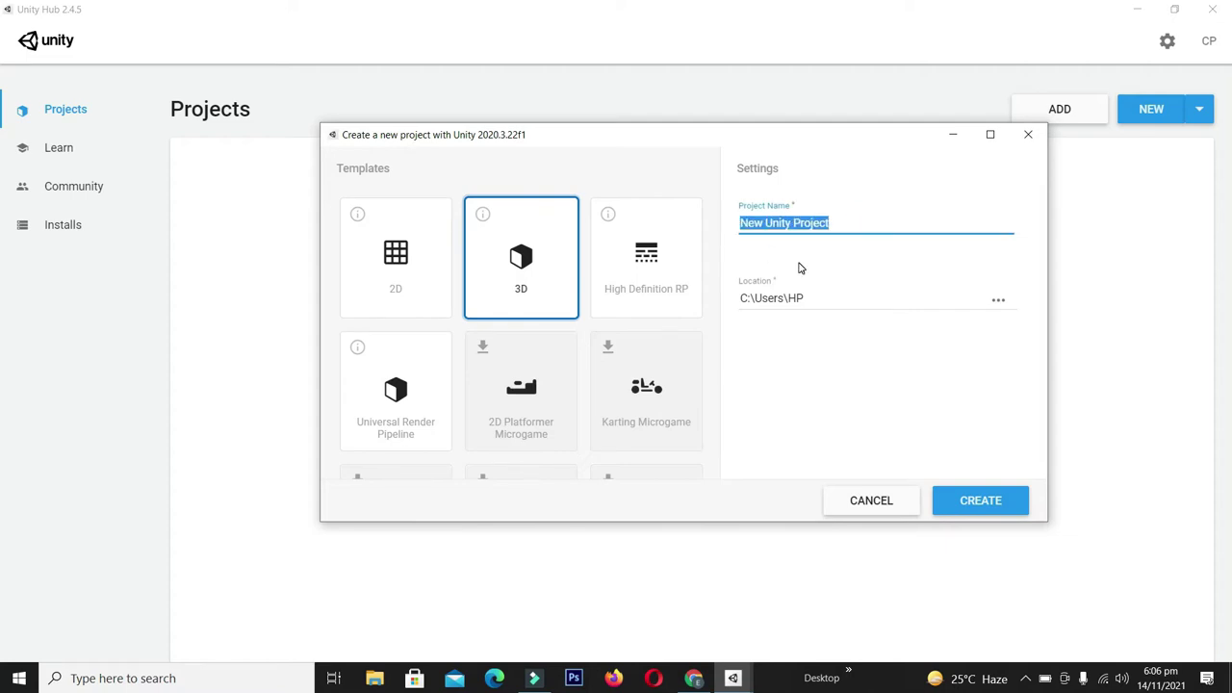
type("Hello Wo")
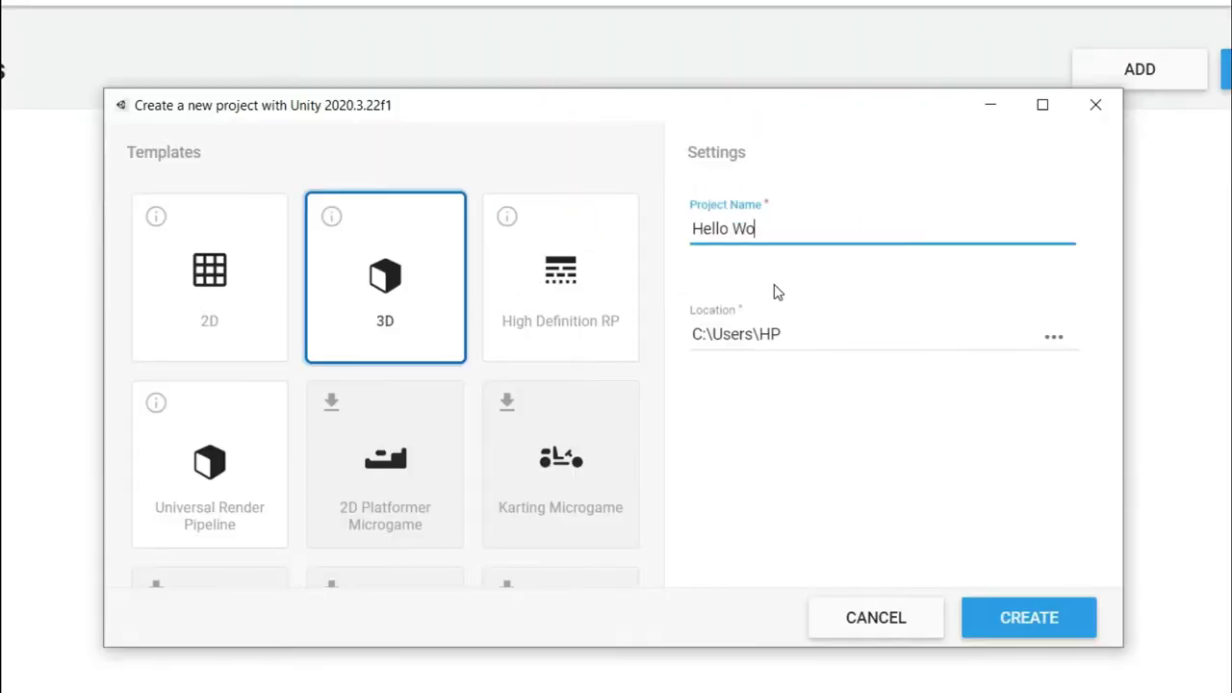
type("rld Game")
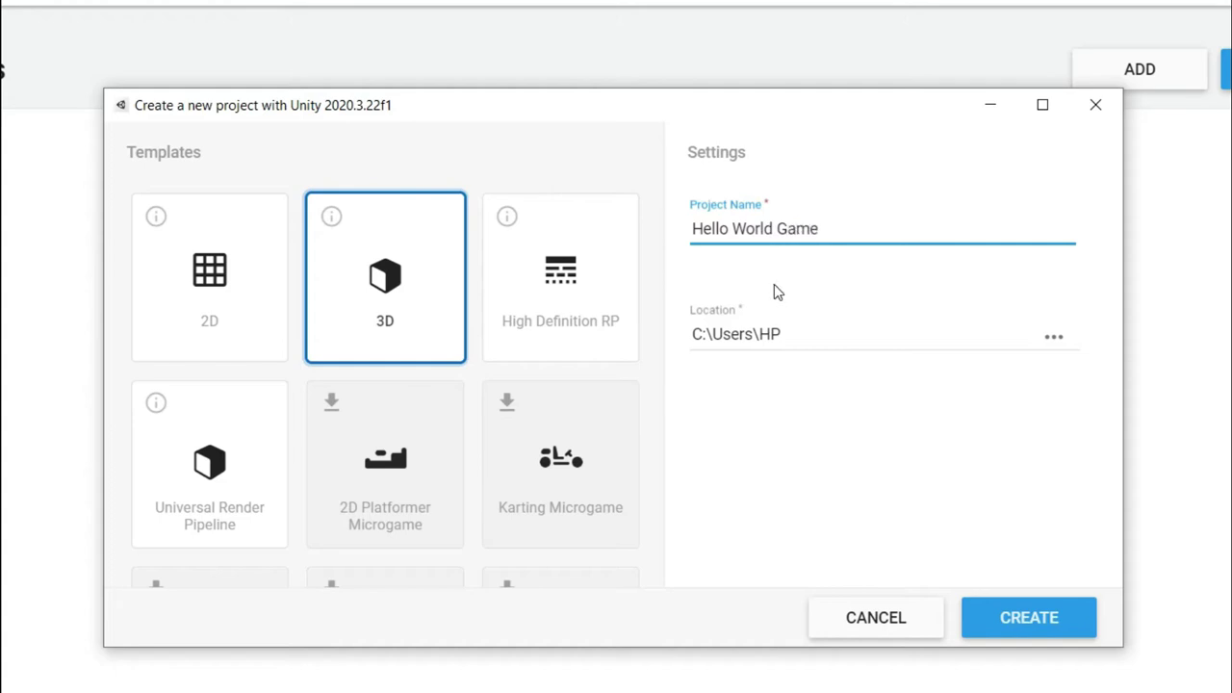
left_click(1055, 626)
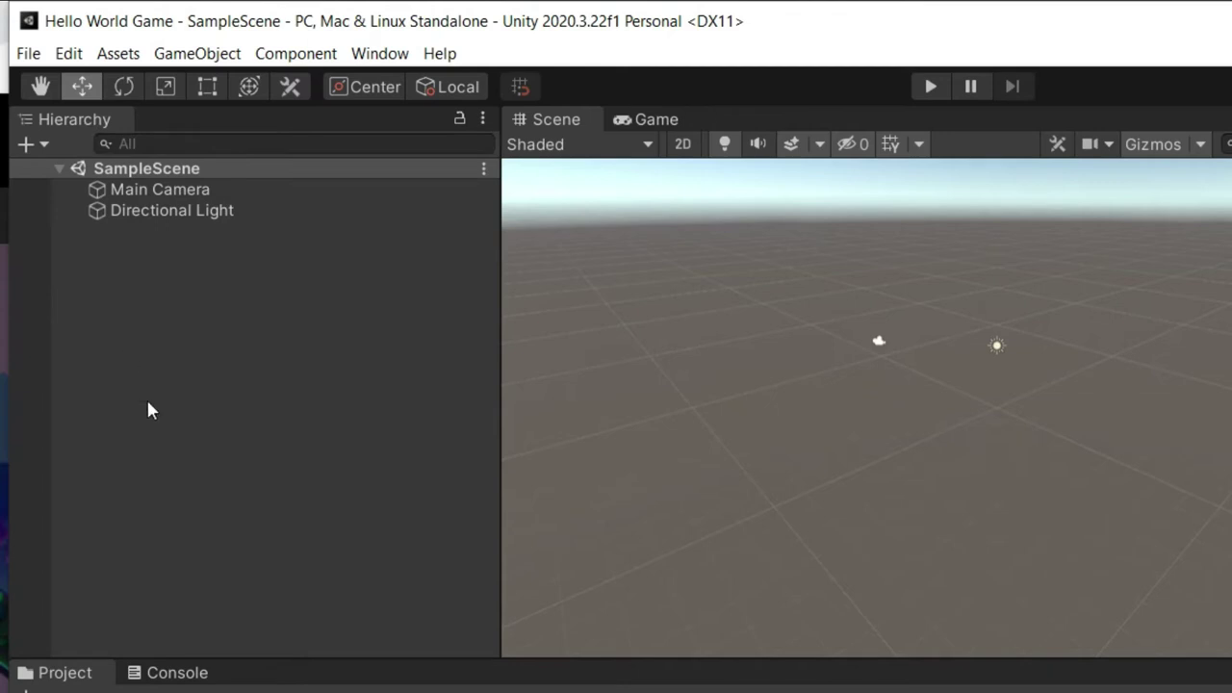
Select Main Camera, then Directional Light to view its Transform and Light settings
left_click(178, 191)
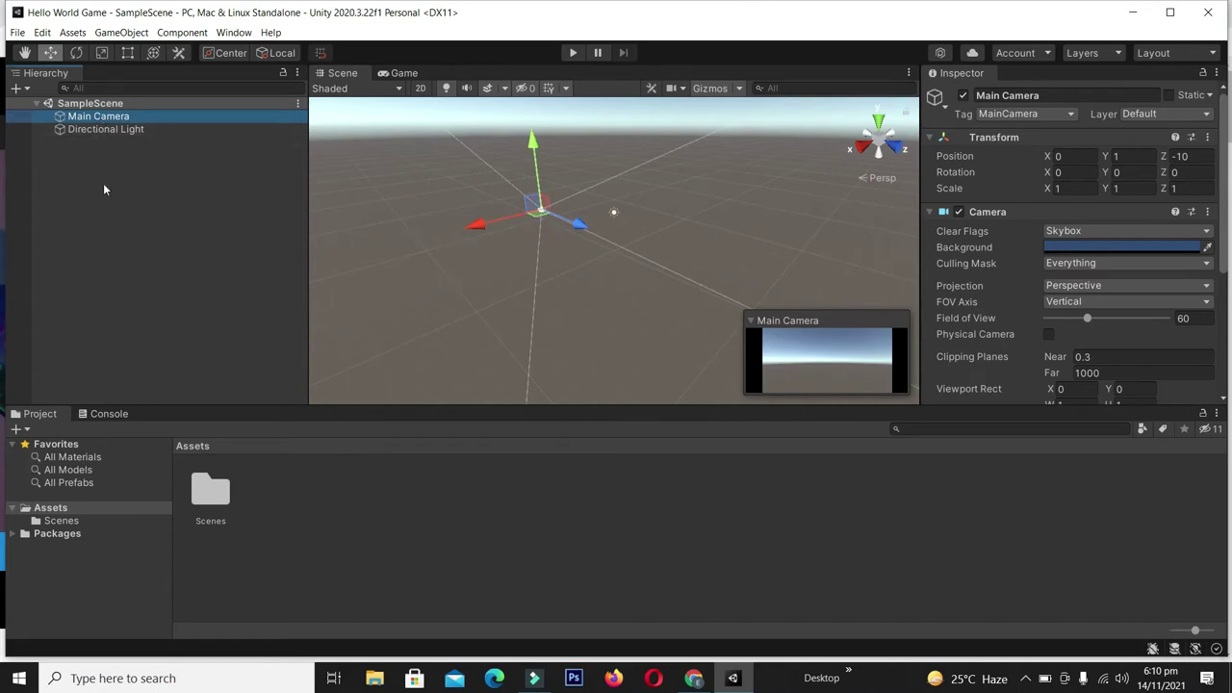
left_click(92, 128)
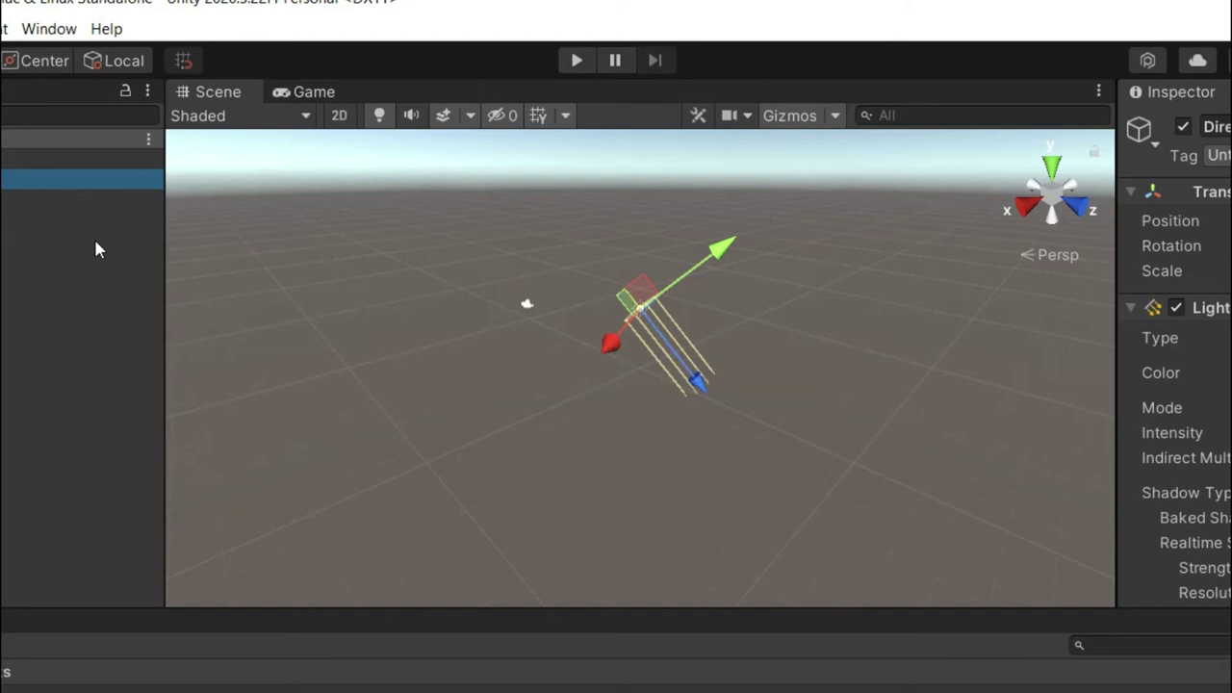
right_click(220, 91)
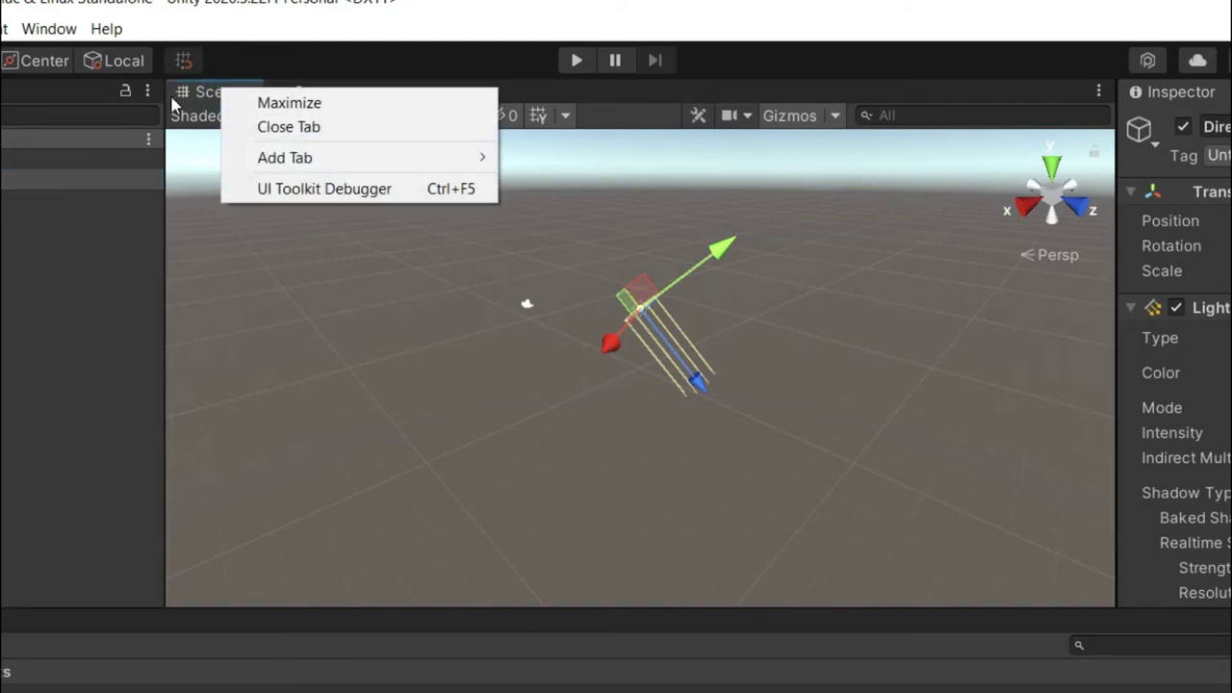
left_click(201, 97)
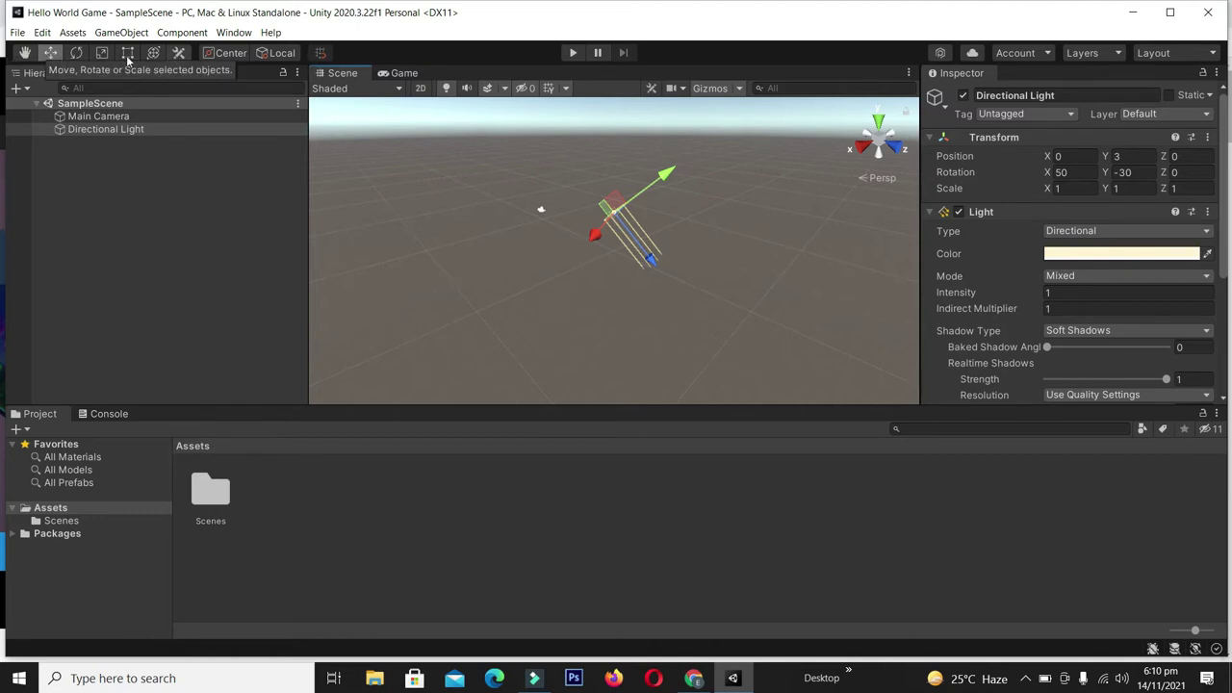
Pan the Scene view around the ground with the Hand tool
left_click(24, 52)
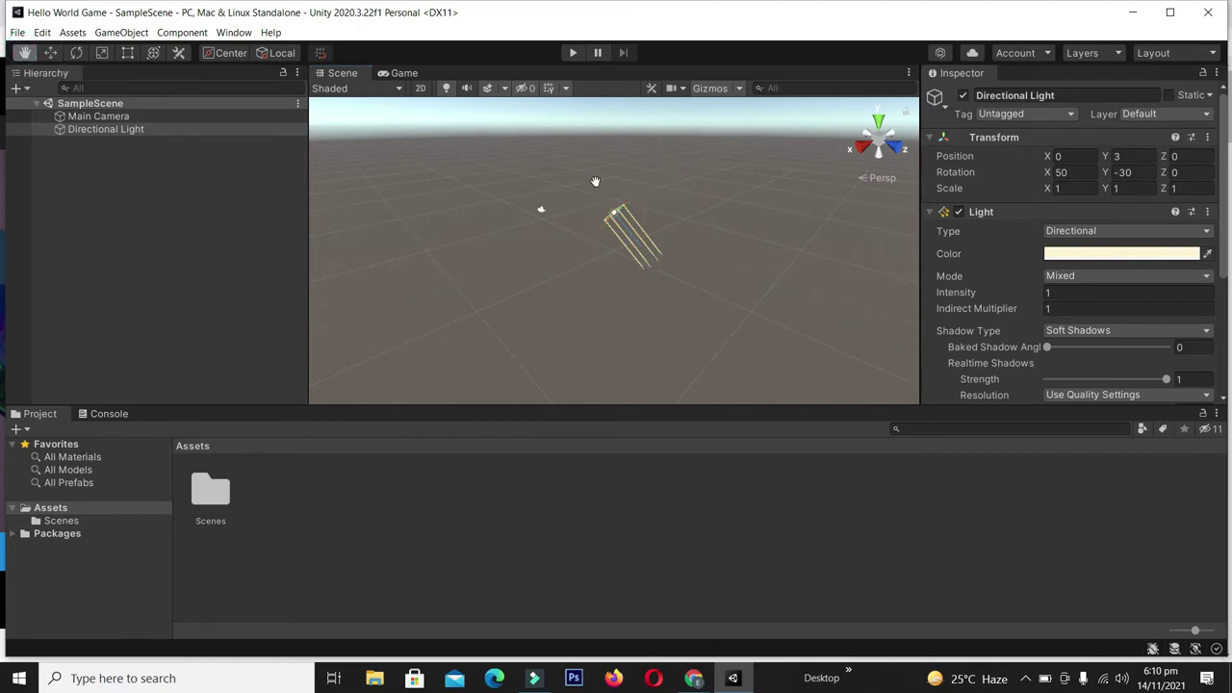
left_click_drag(443, 152, 671, 331)
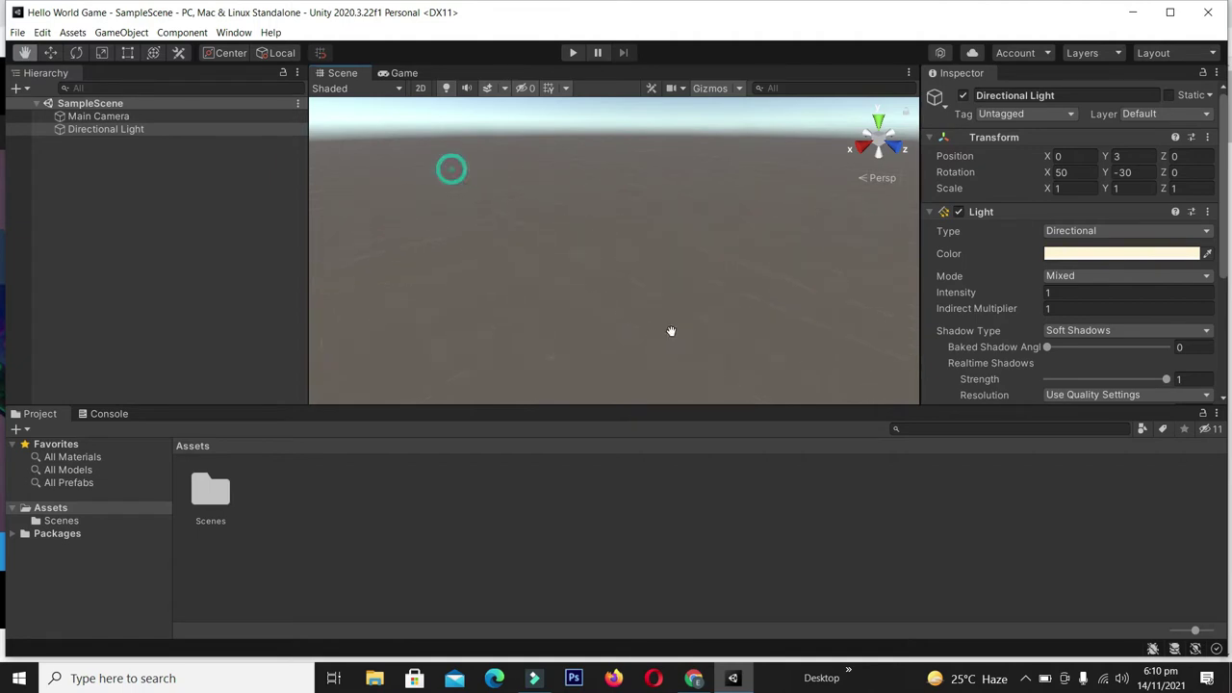
left_click_drag(368, 134, 638, 319)
left_click_drag(409, 162, 677, 339)
left_click_drag(678, 203, 481, 368)
left_click_drag(744, 158, 684, 267)
left_click_drag(679, 164, 718, 333)
left_click_drag(684, 271, 642, 260)
Switch between side and top views with the scene gizmo, ending top-down, and reselect the Move tool
left_click(861, 146)
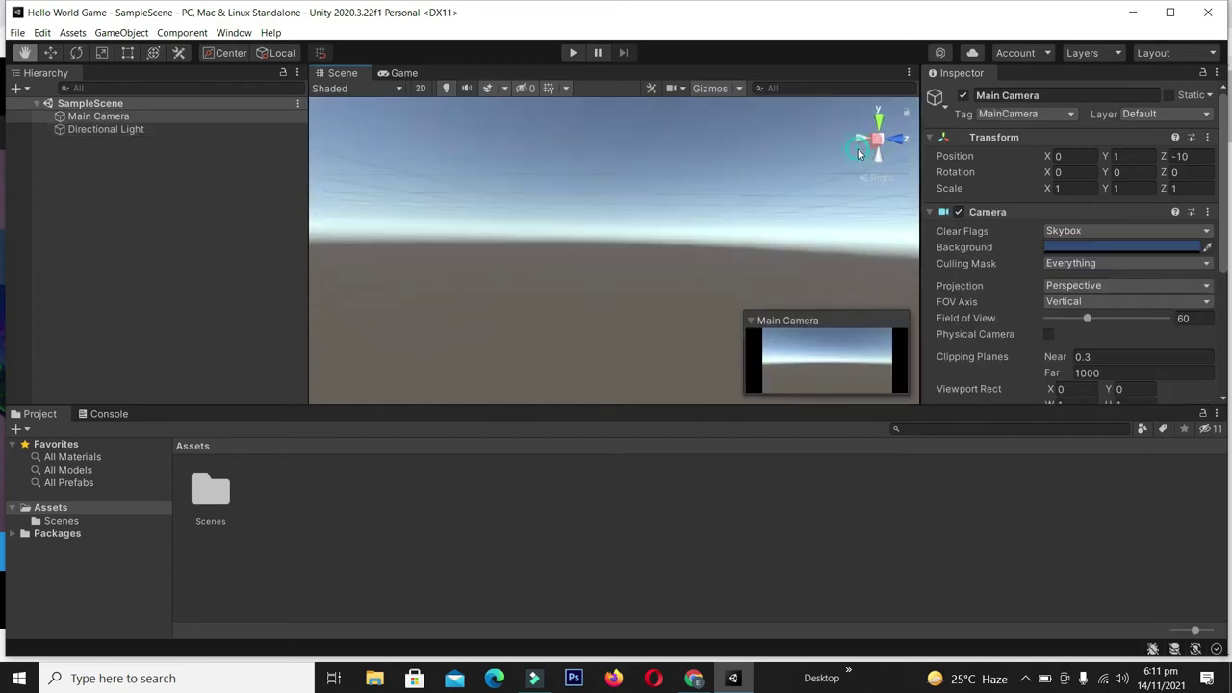
left_click(878, 121)
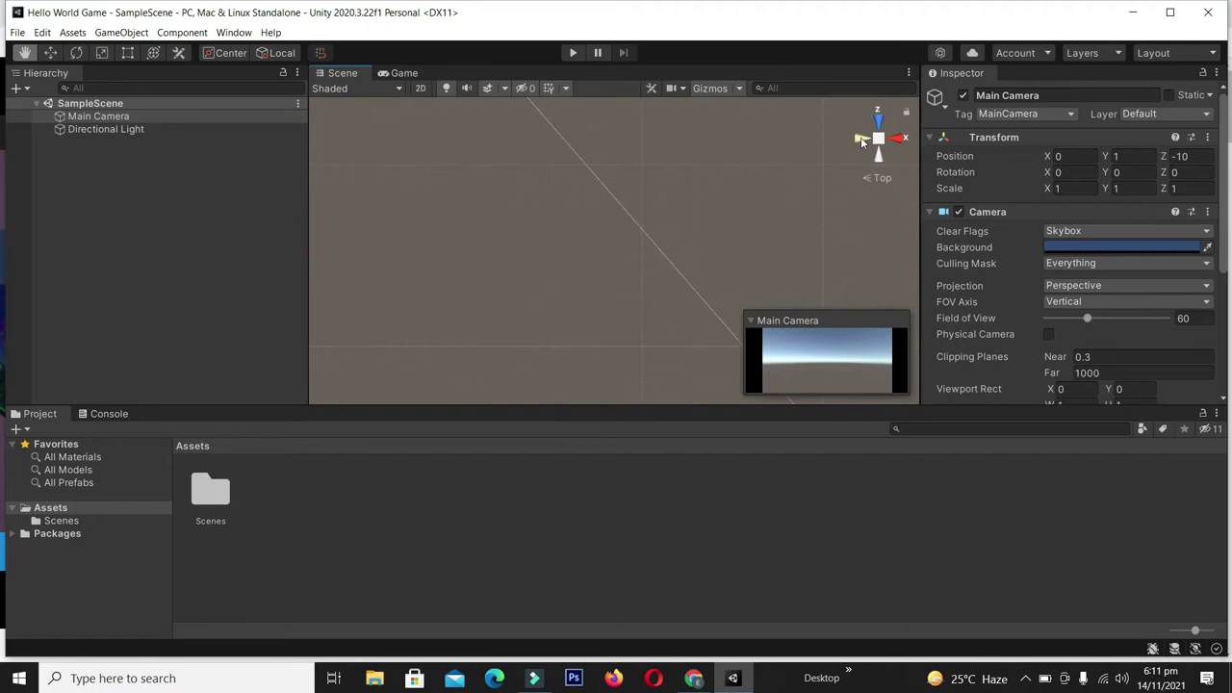
left_click(862, 142)
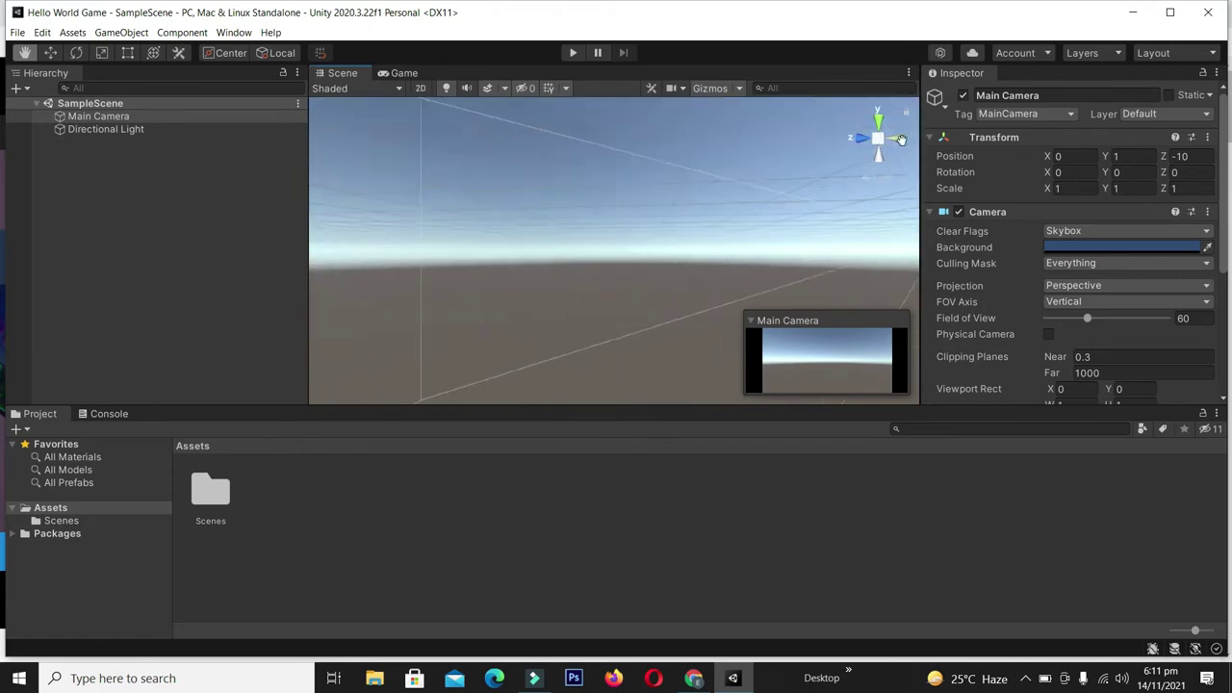
left_click_drag(879, 123, 878, 139)
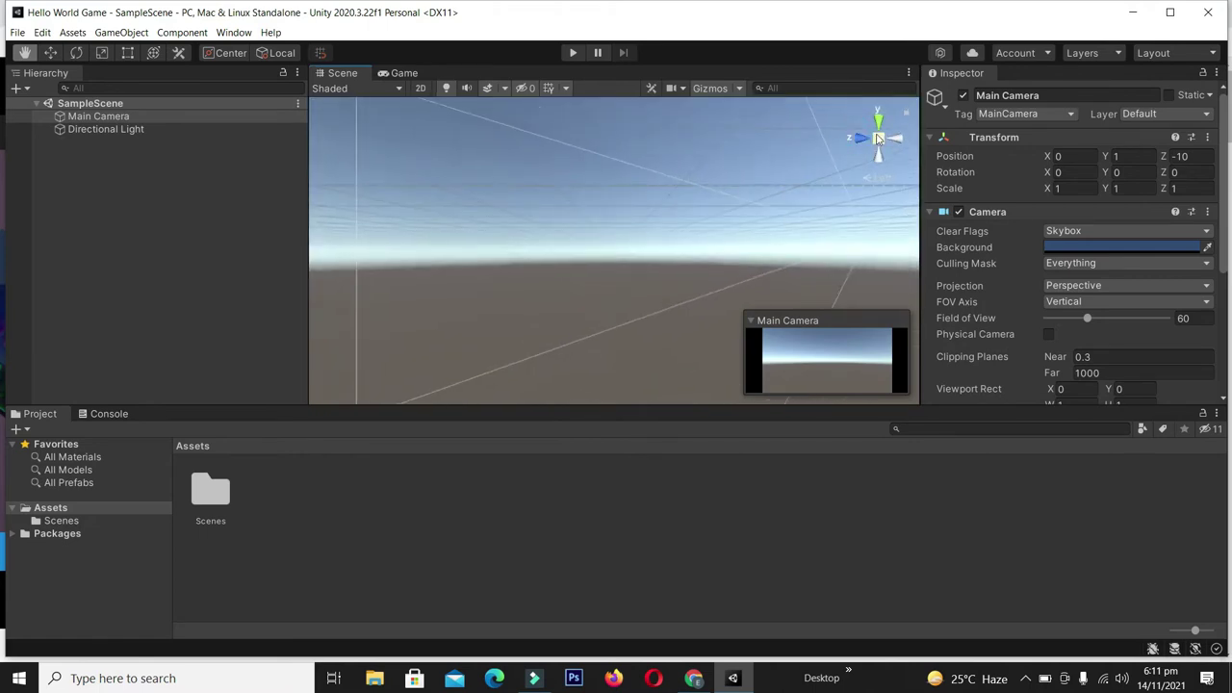
left_click(878, 120)
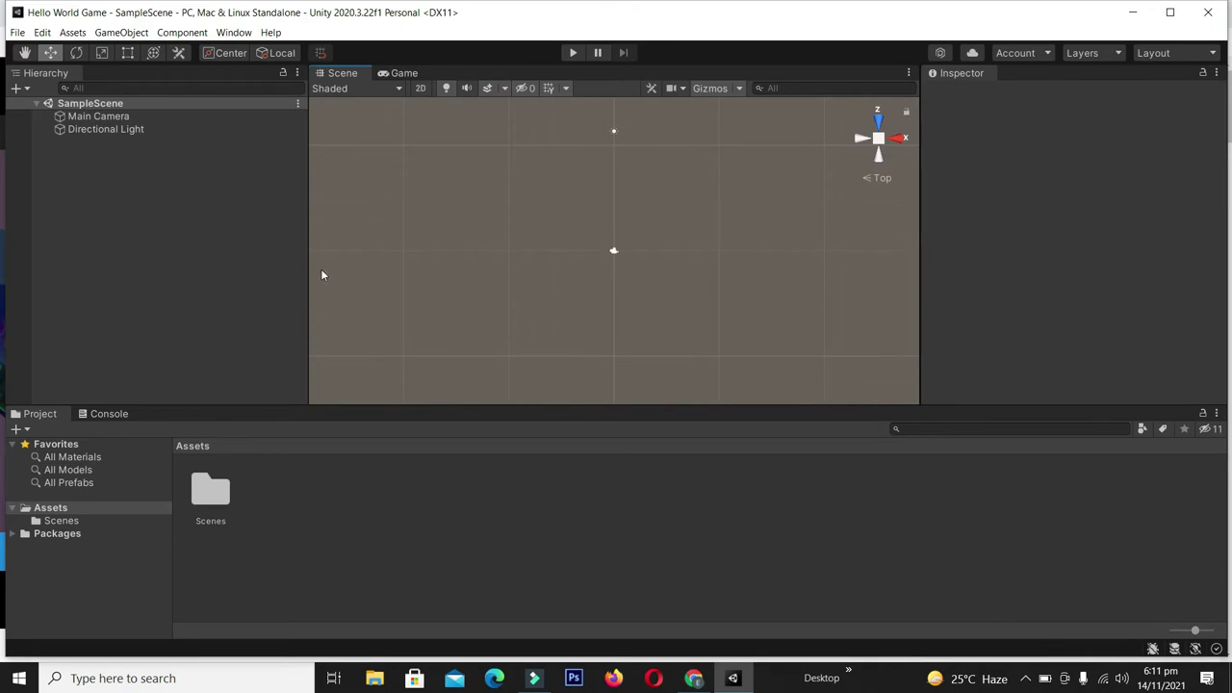
left_click(85, 118)
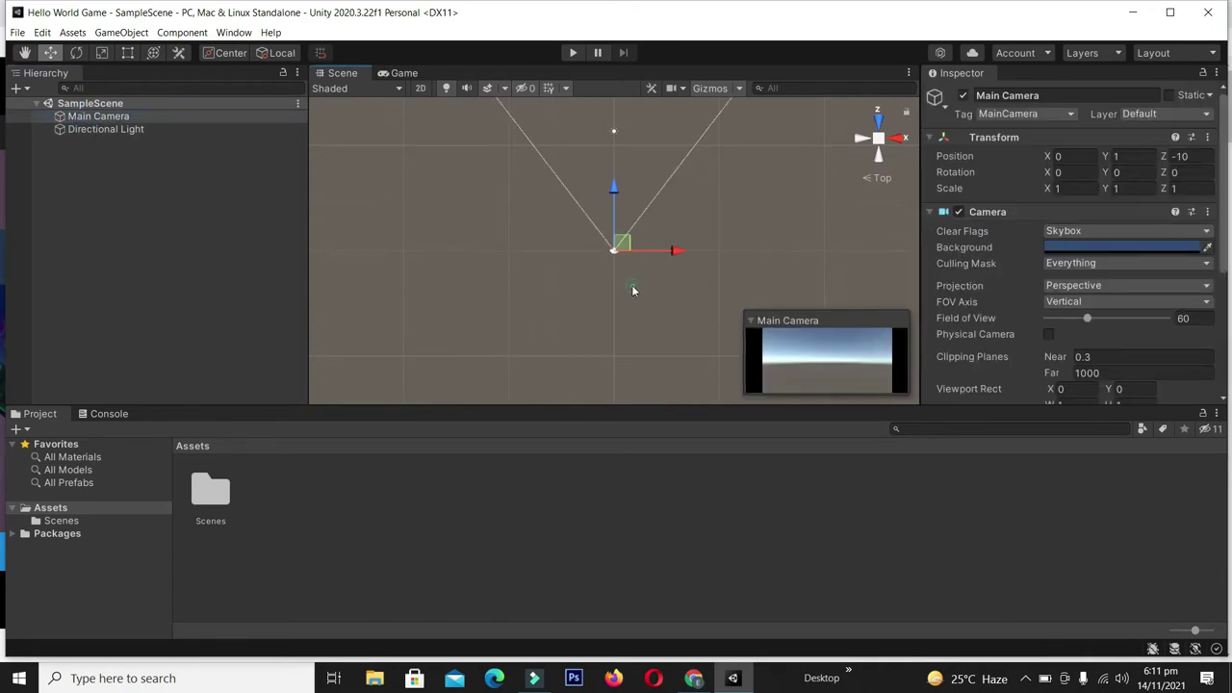
left_click(630, 281)
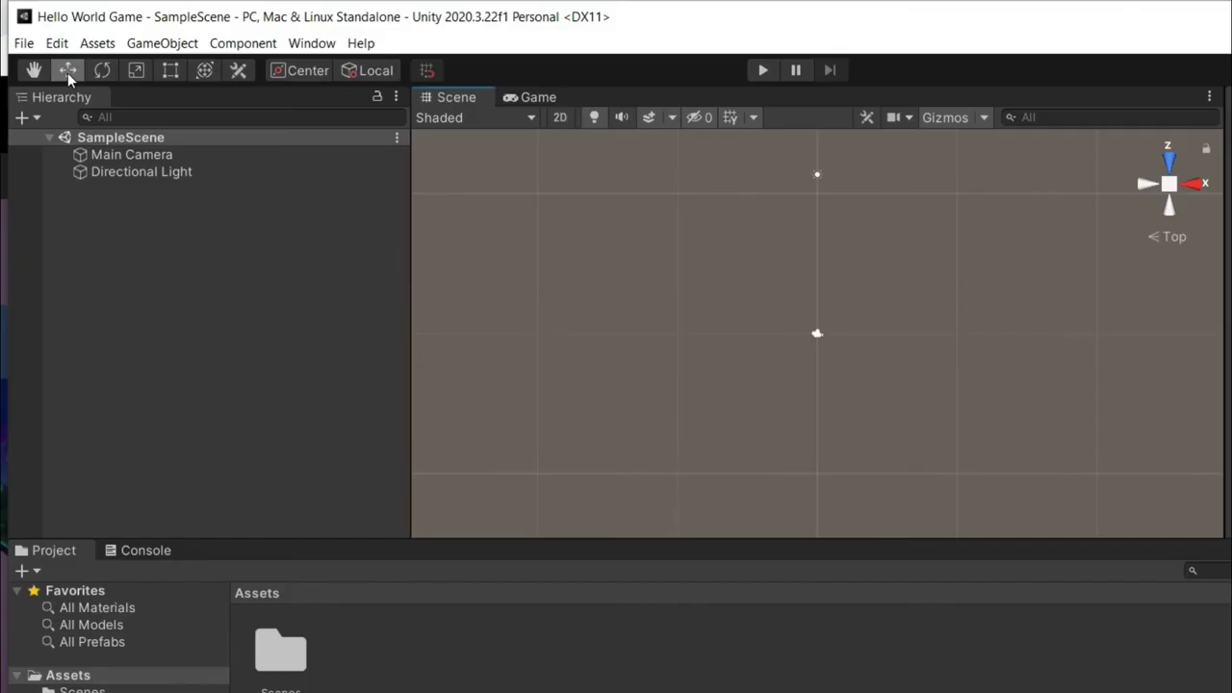
left_click(67, 72)
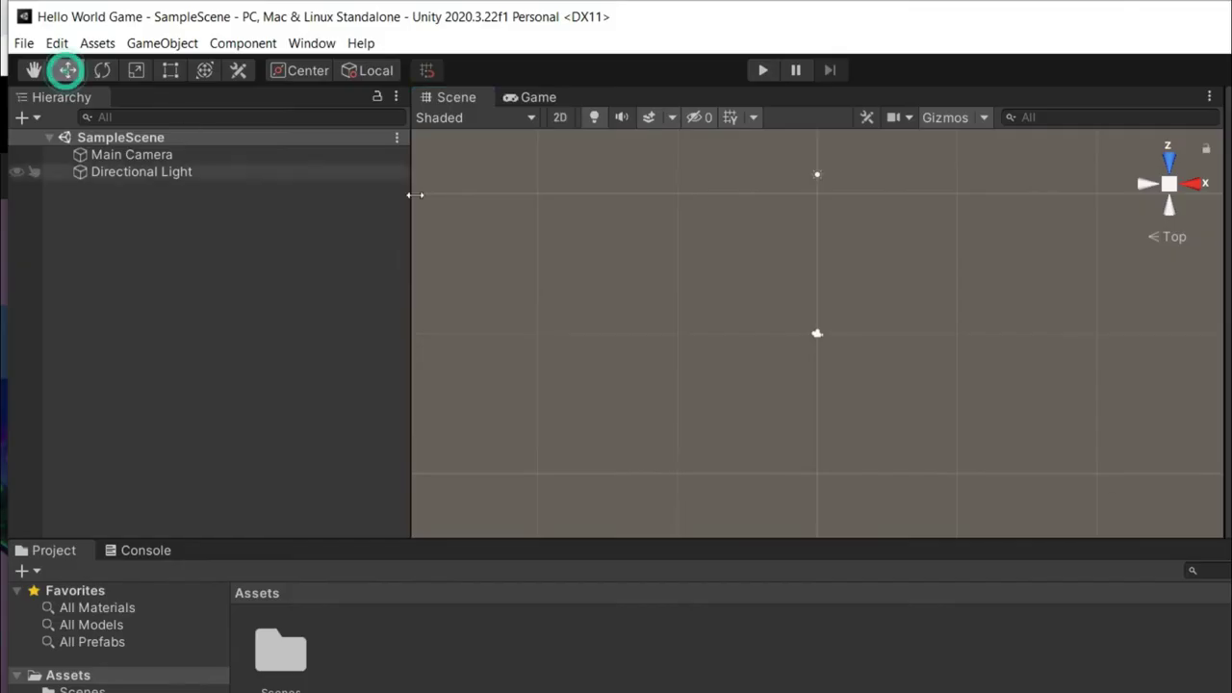
Move the Main Camera toward the upper left and the Directional Light down and right
left_click_drag(754, 309, 905, 383)
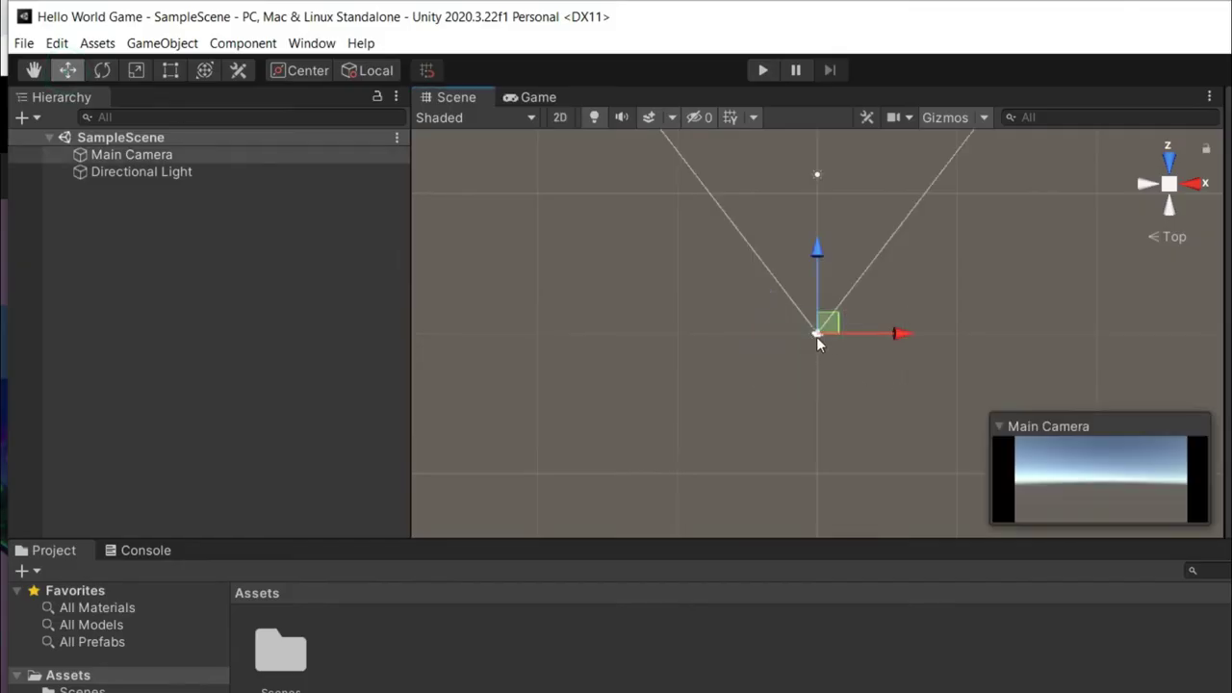
left_click_drag(829, 334, 572, 298)
left_click(816, 173)
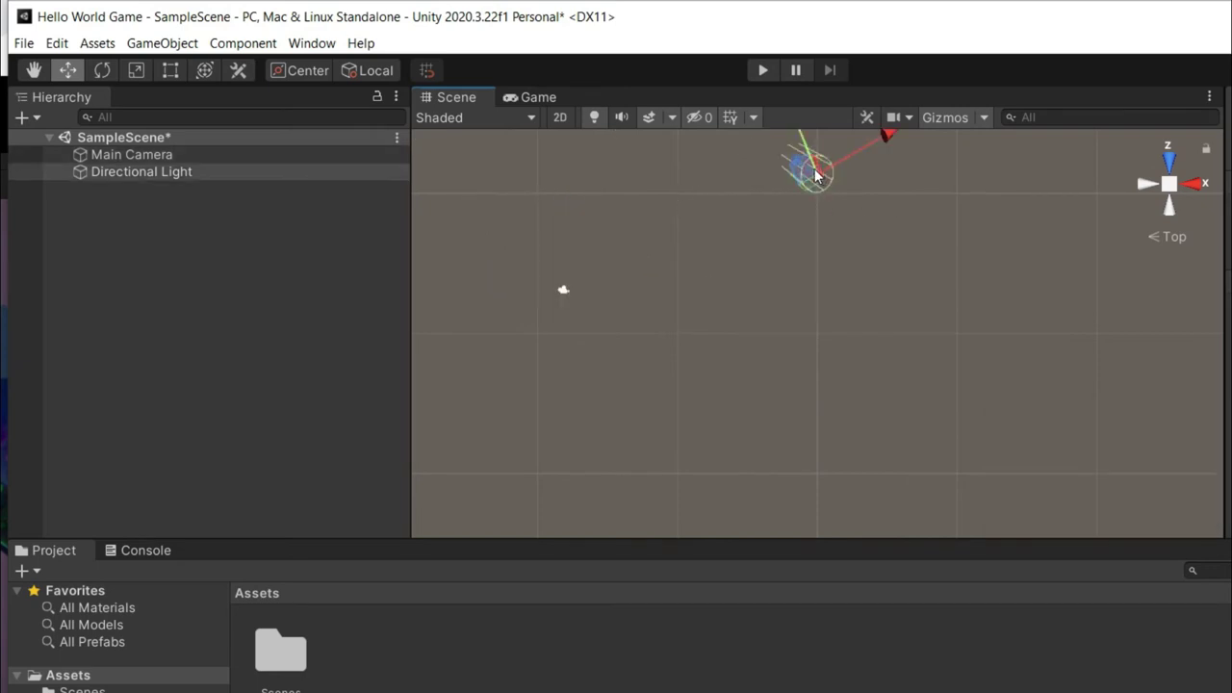
left_click_drag(817, 173, 1013, 272)
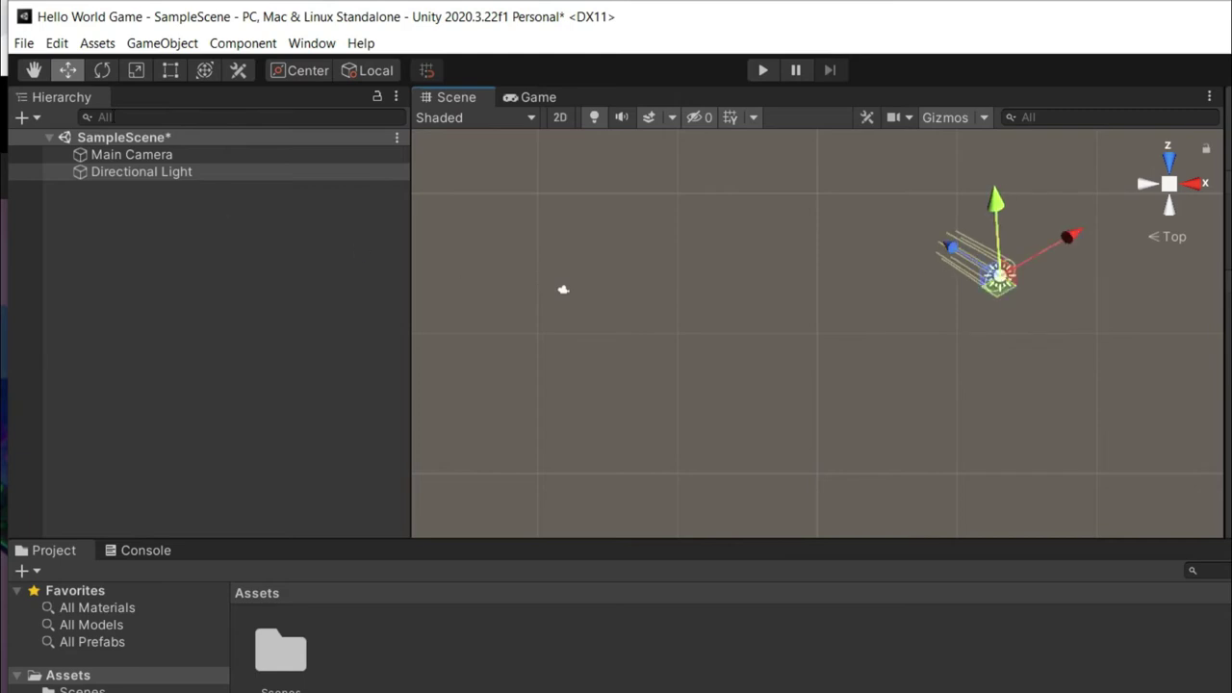
Rotate the Directional Light to a new angle, framing it from the front view
left_click(102, 69)
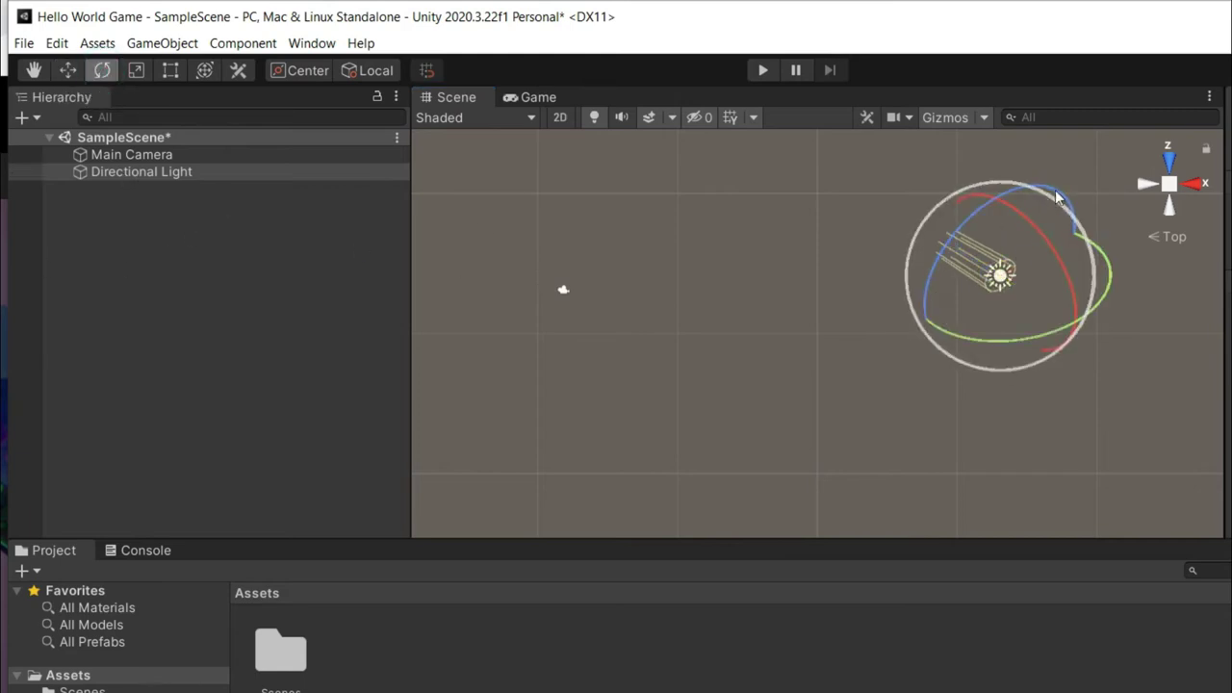
left_click_drag(1057, 198, 840, 211)
left_click_drag(840, 212, 886, 346)
left_click(1169, 160)
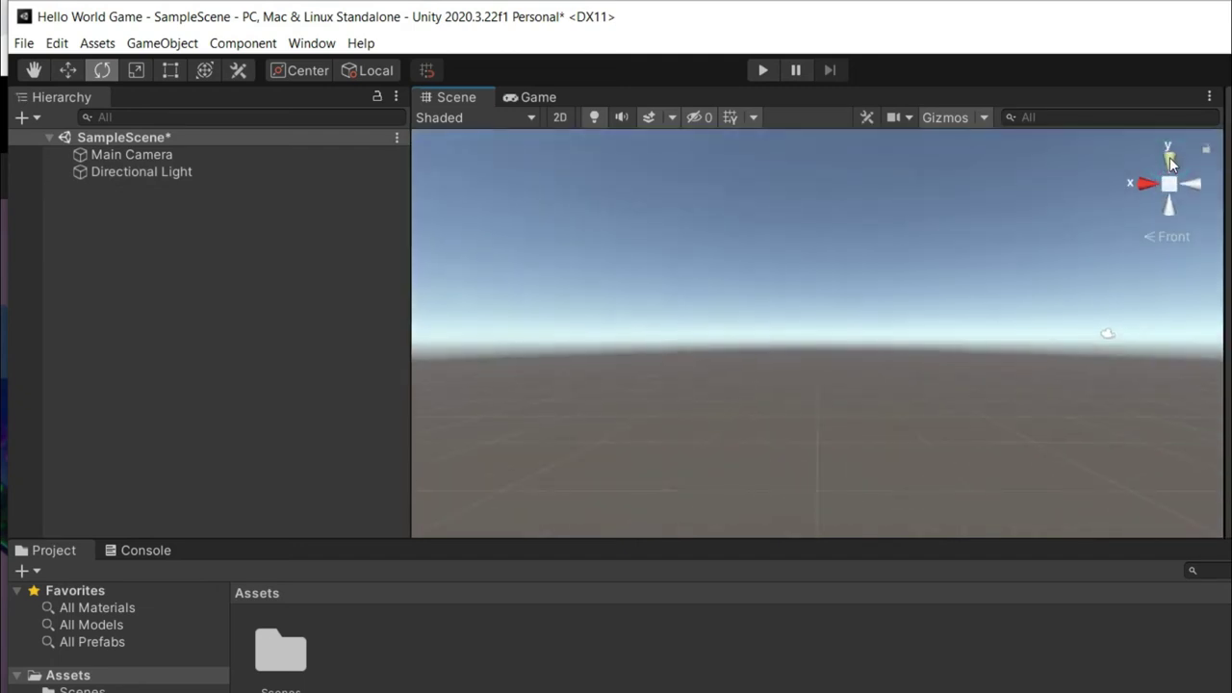
left_click(133, 174)
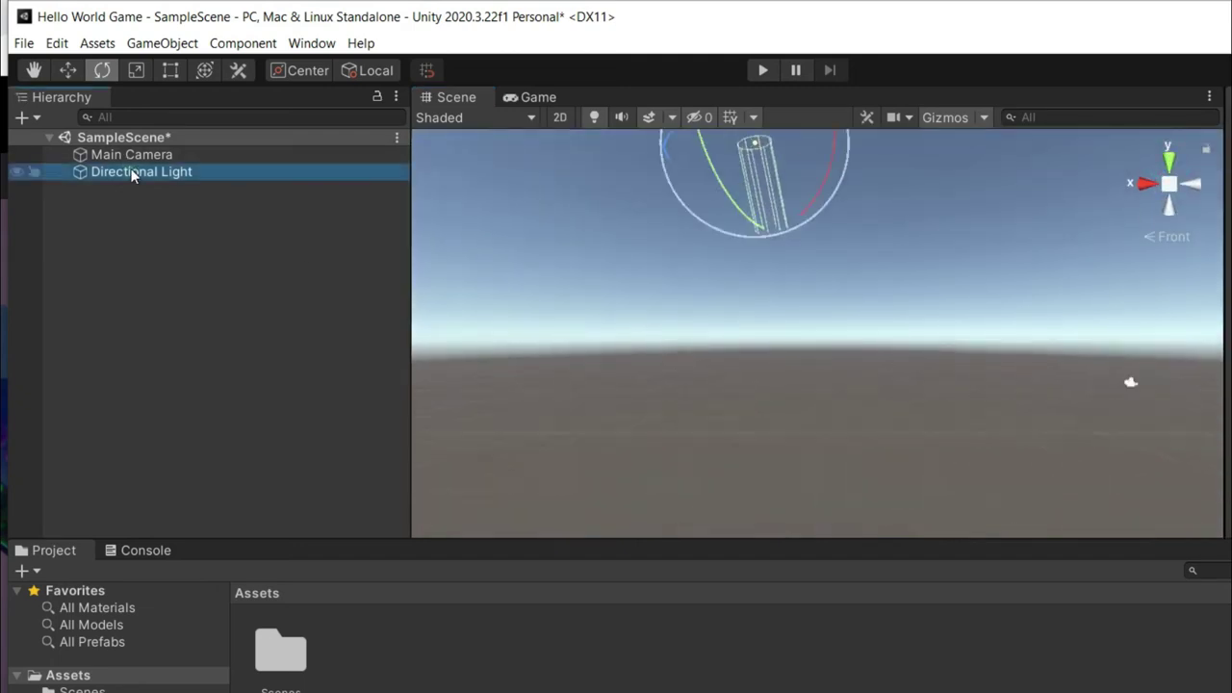
double_click(133, 173)
left_click_drag(834, 305, 844, 267)
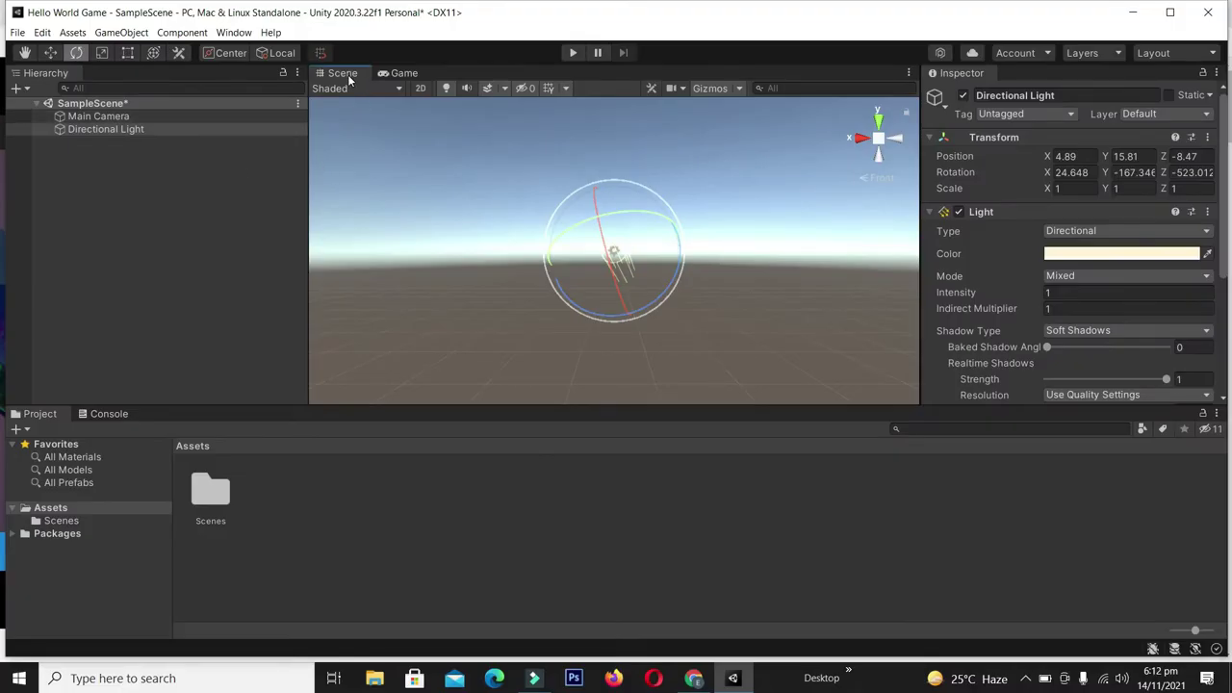
Show the Game view, start and stop Play mode, then bring up the Inspector
left_click(403, 75)
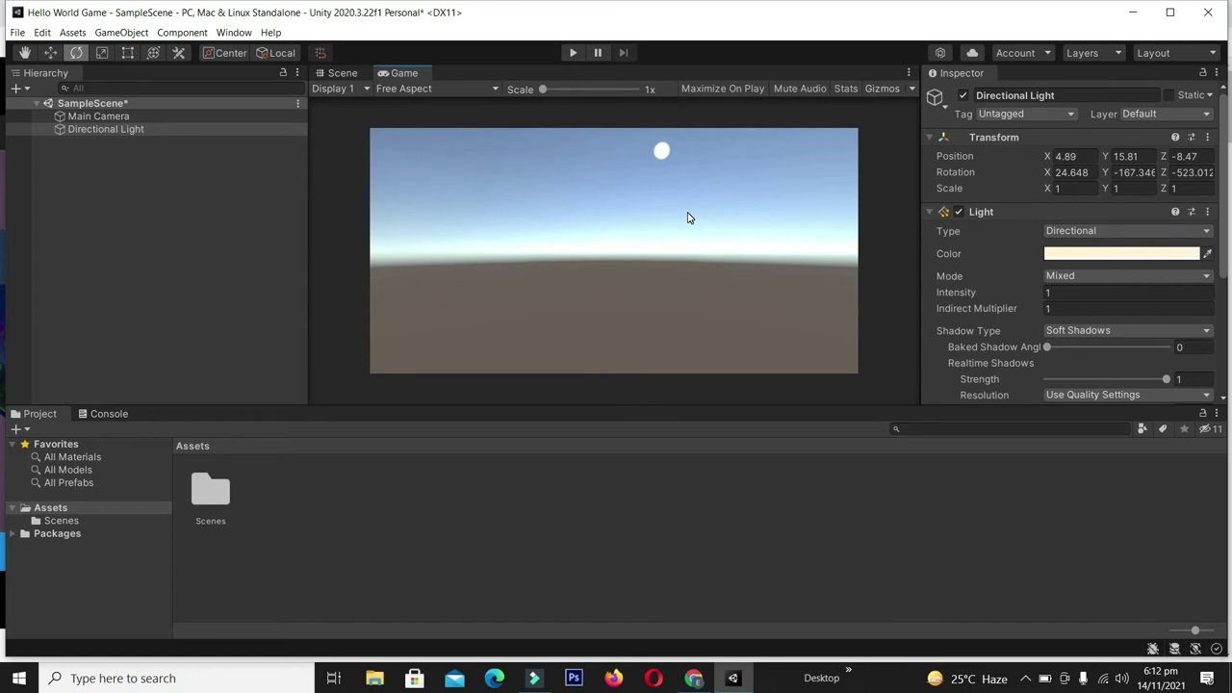
left_click(573, 52)
left_click(573, 52)
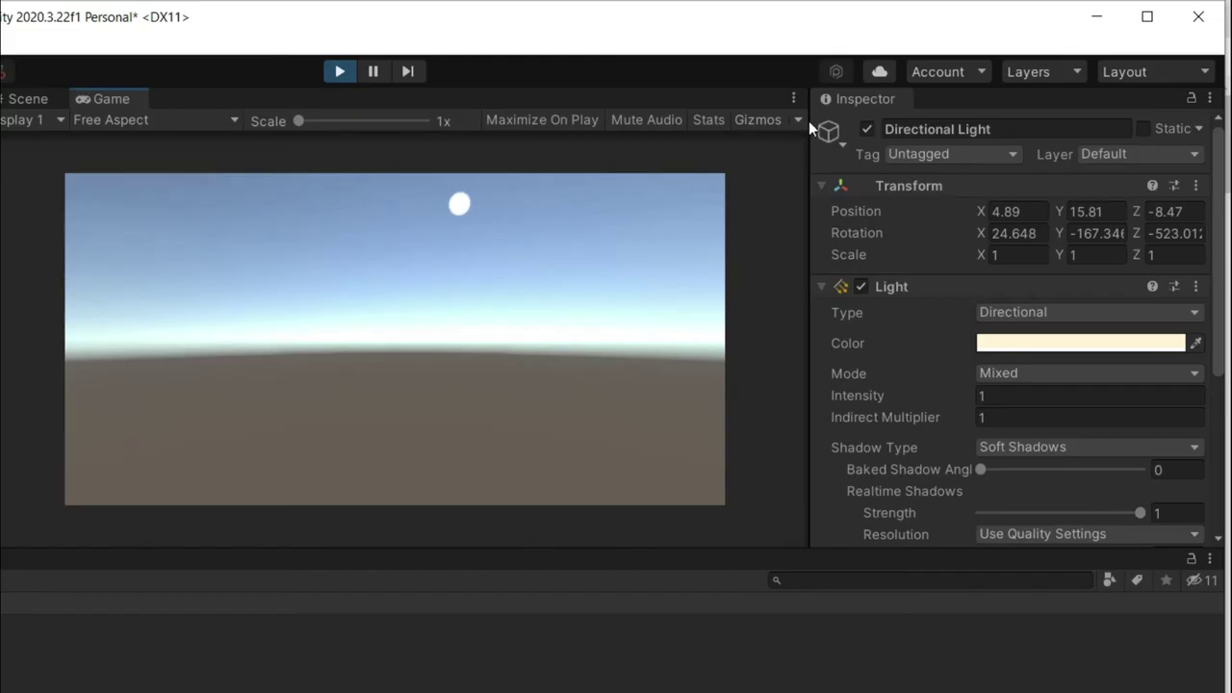
left_click(869, 101)
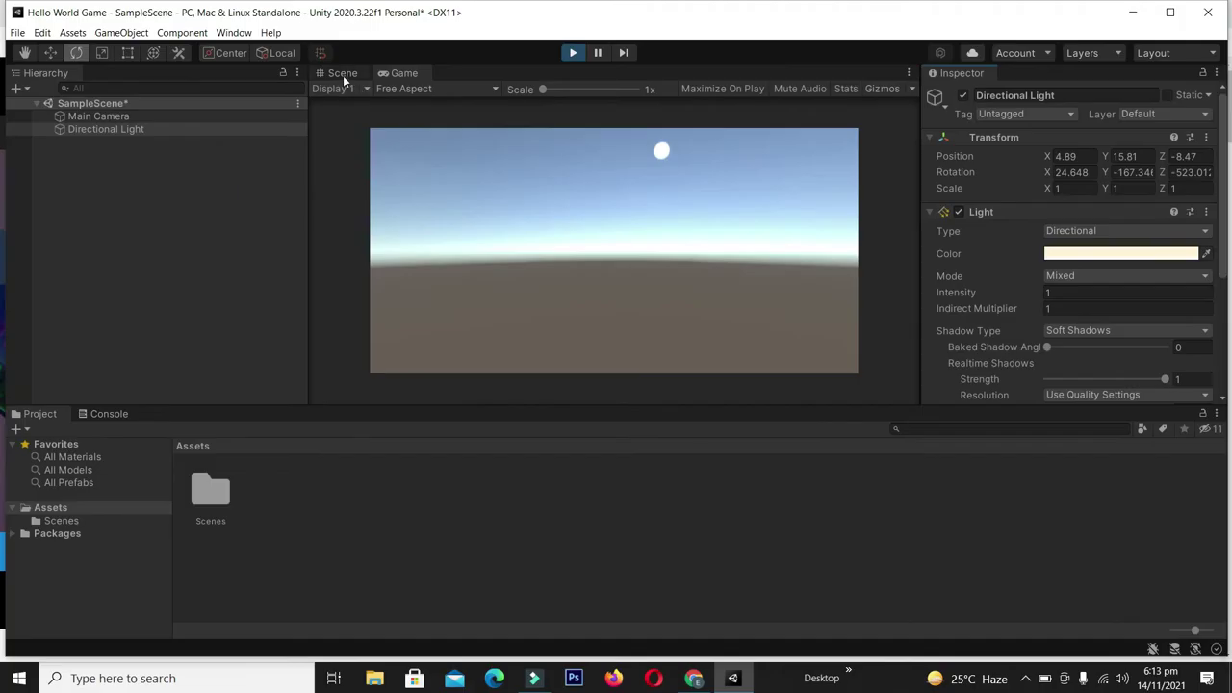
In the Scene view, check the Directional Light's Position and Color, then scroll Main Camera's settings
left_click(28, 98)
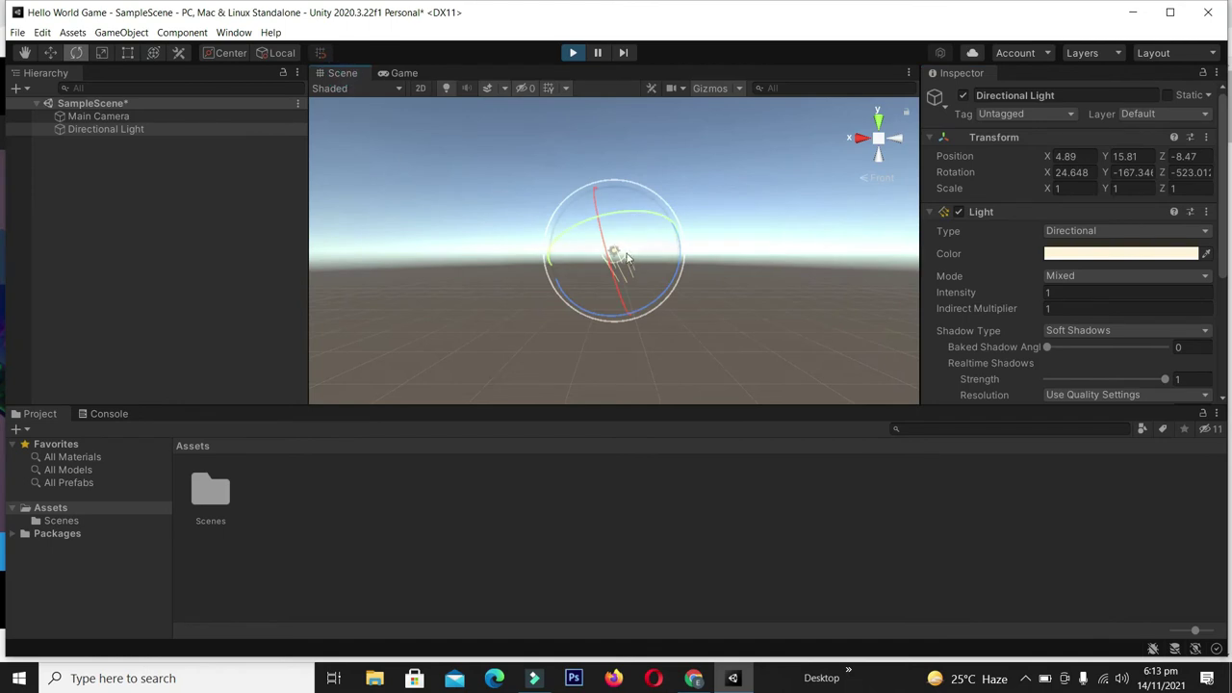
left_click(99, 133)
mouse_move(1225, 123)
left_mouse_down()
mouse_move(1223, 184)
mouse_move(1223, 123)
left_mouse_up()
left_click(1073, 160)
left_click(1088, 254)
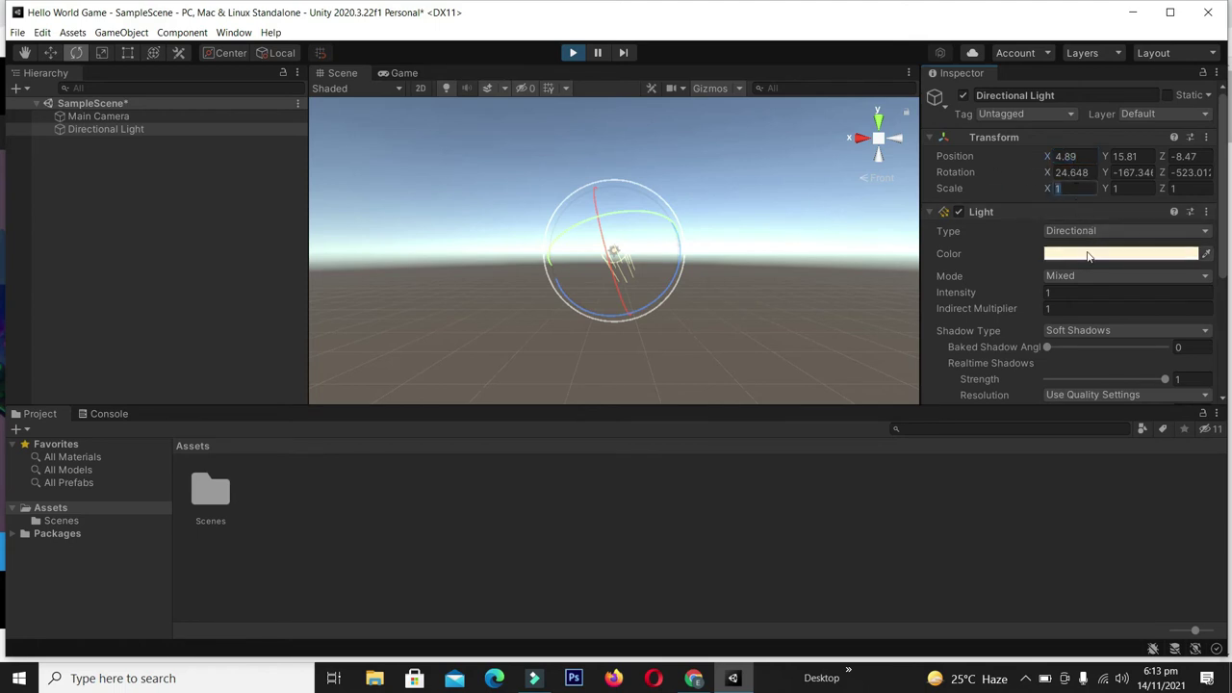
left_click(1009, 249)
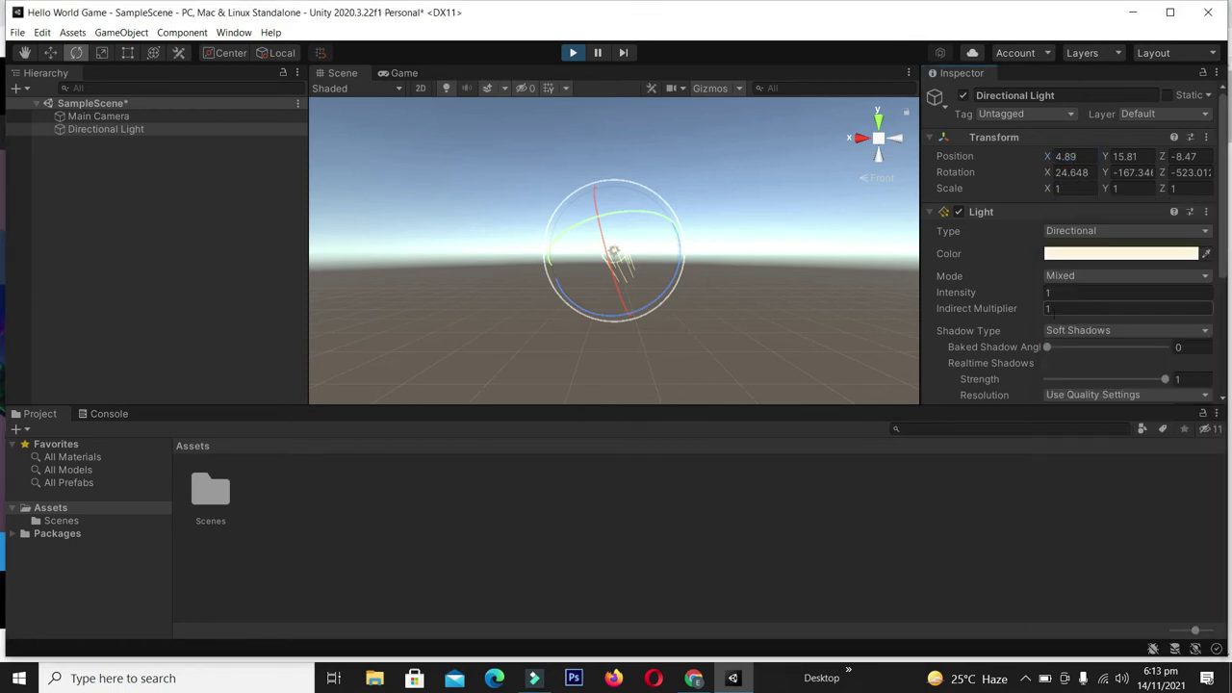
left_click(123, 116)
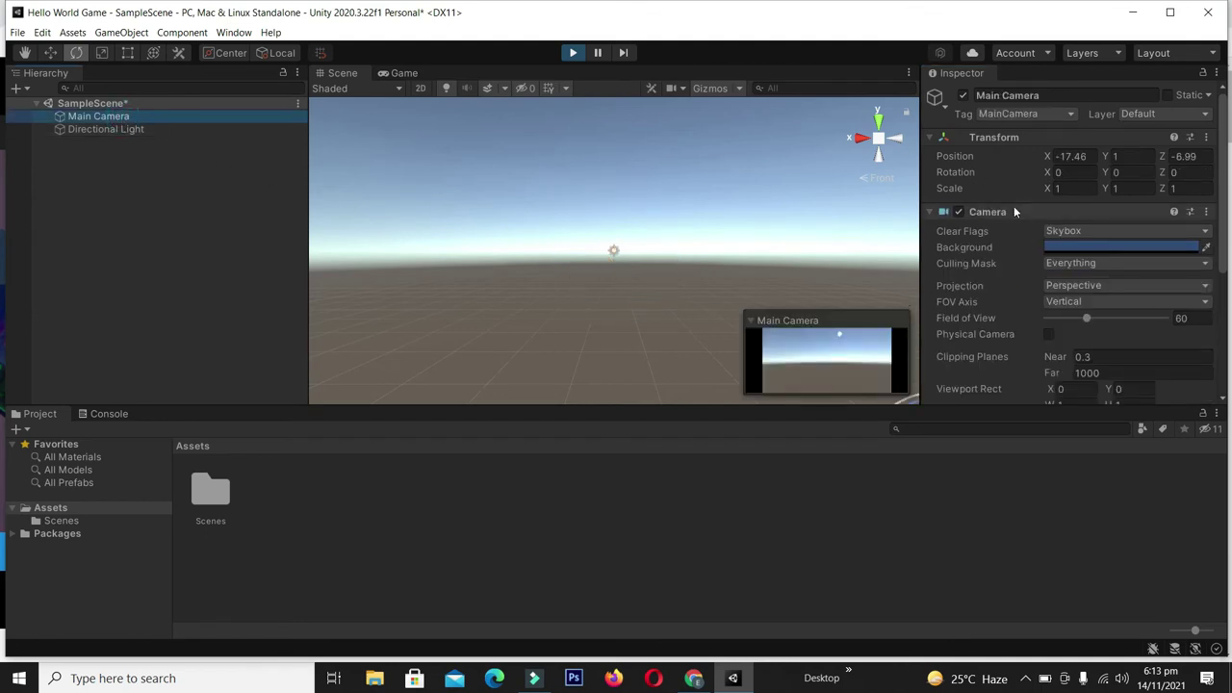
left_click_drag(1228, 117, 1198, 88)
scroll(1215, 248, "down", 5)
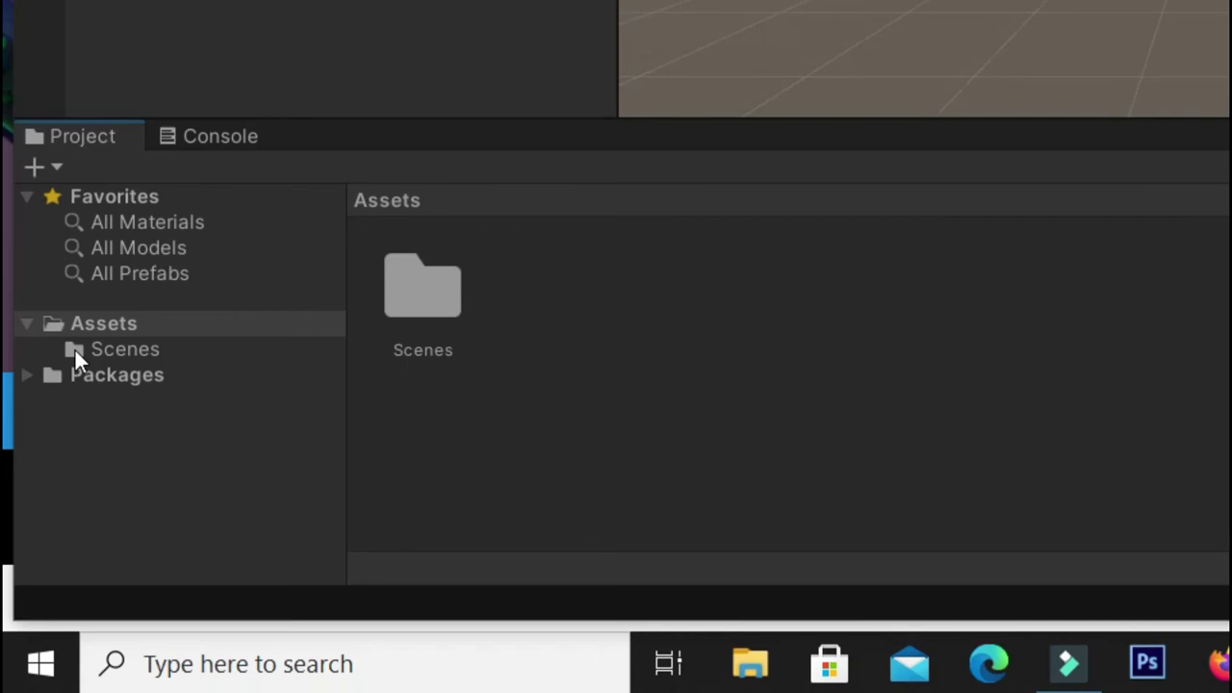
left_click(121, 356)
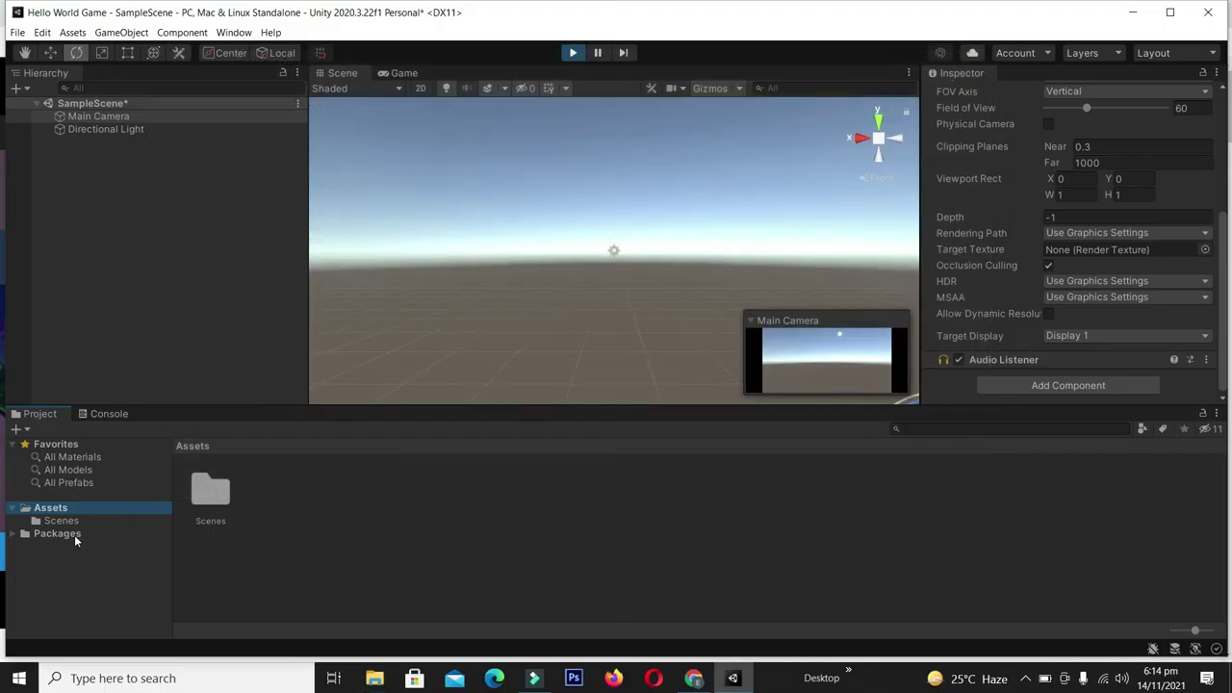
right_click(136, 335)
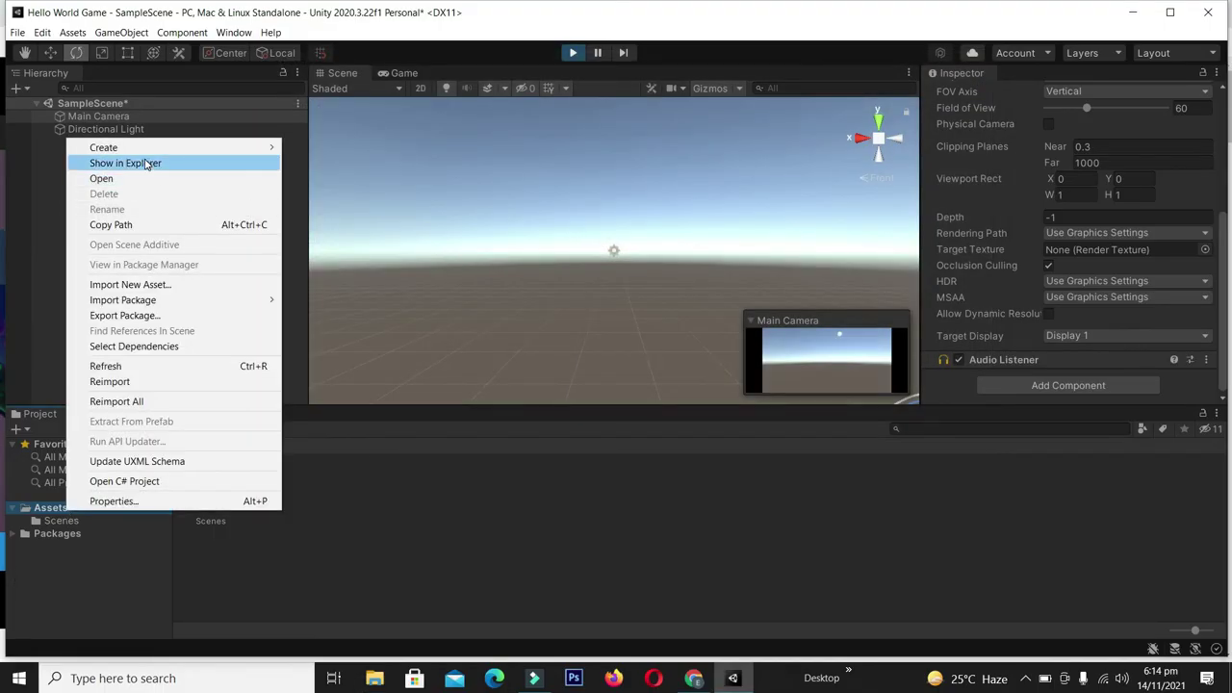
left_click(148, 162)
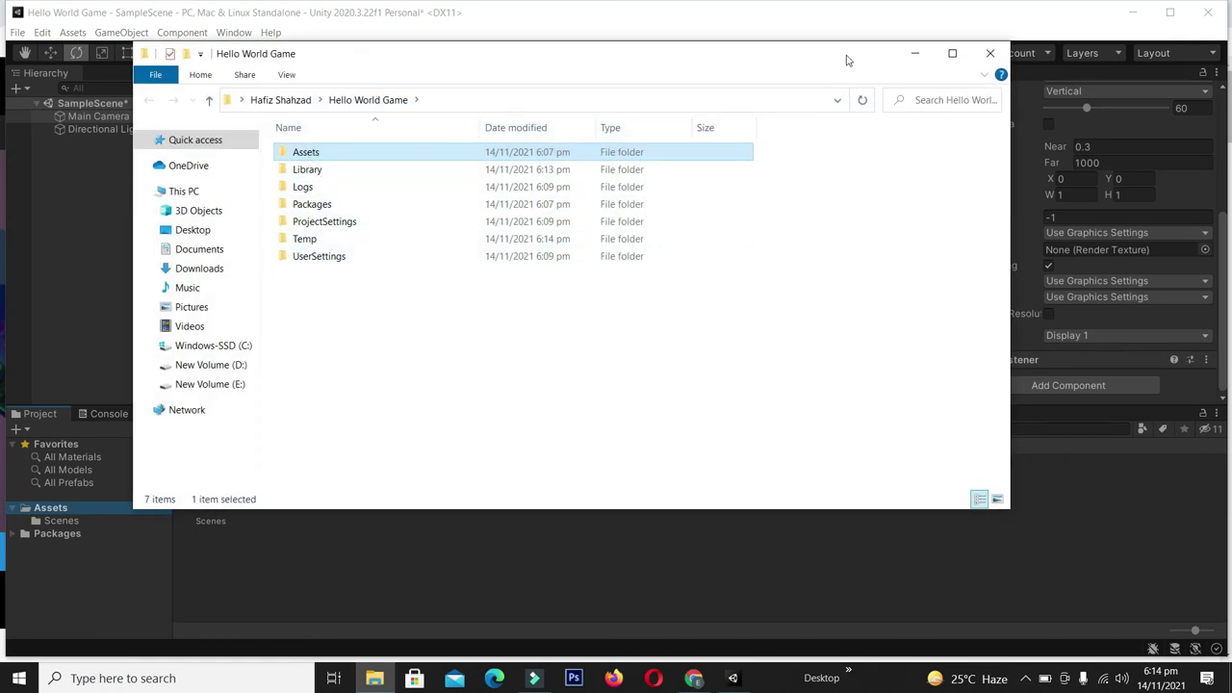
left_click(990, 56)
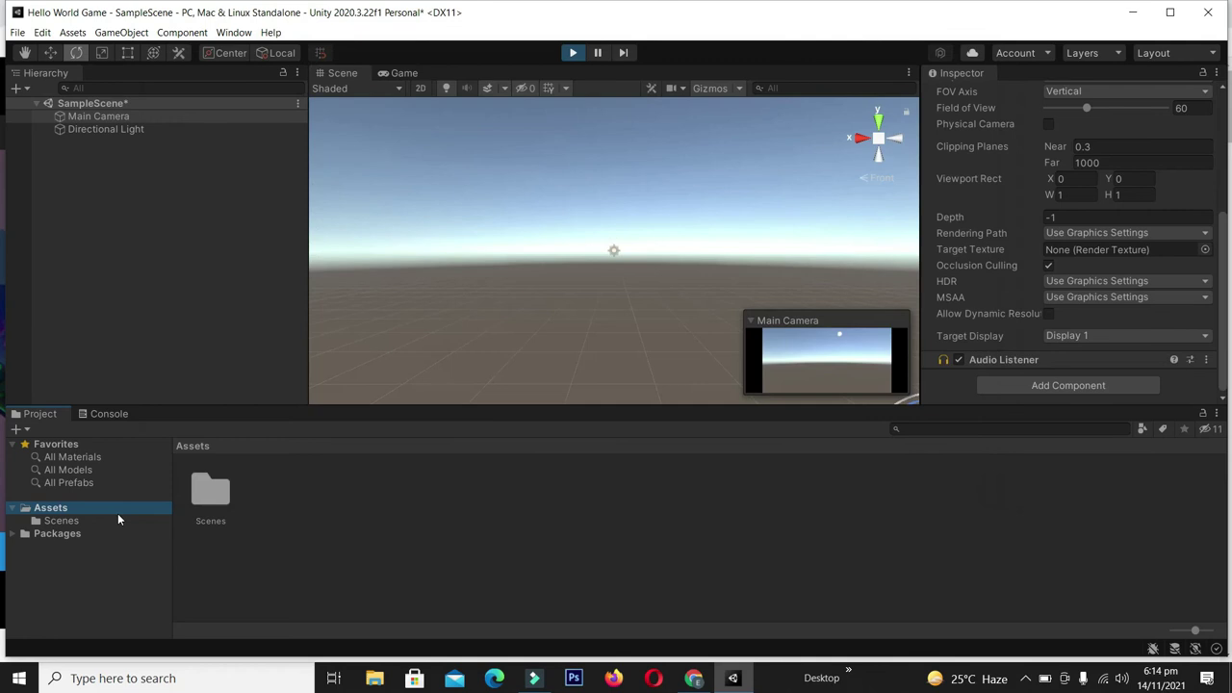
Switch the bottom panel from Project to the empty Console
left_click(117, 414)
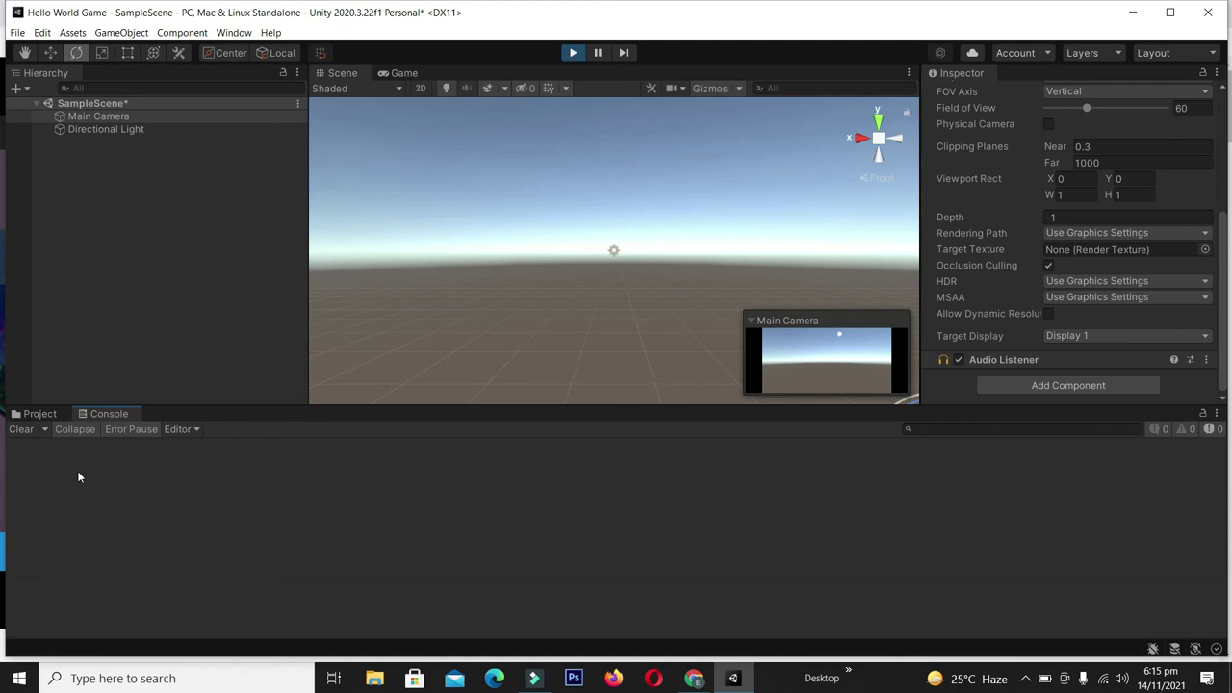
Cycle the window layout through 2 by 3, 4 Split and Tall, then back to Default
left_click(1179, 55)
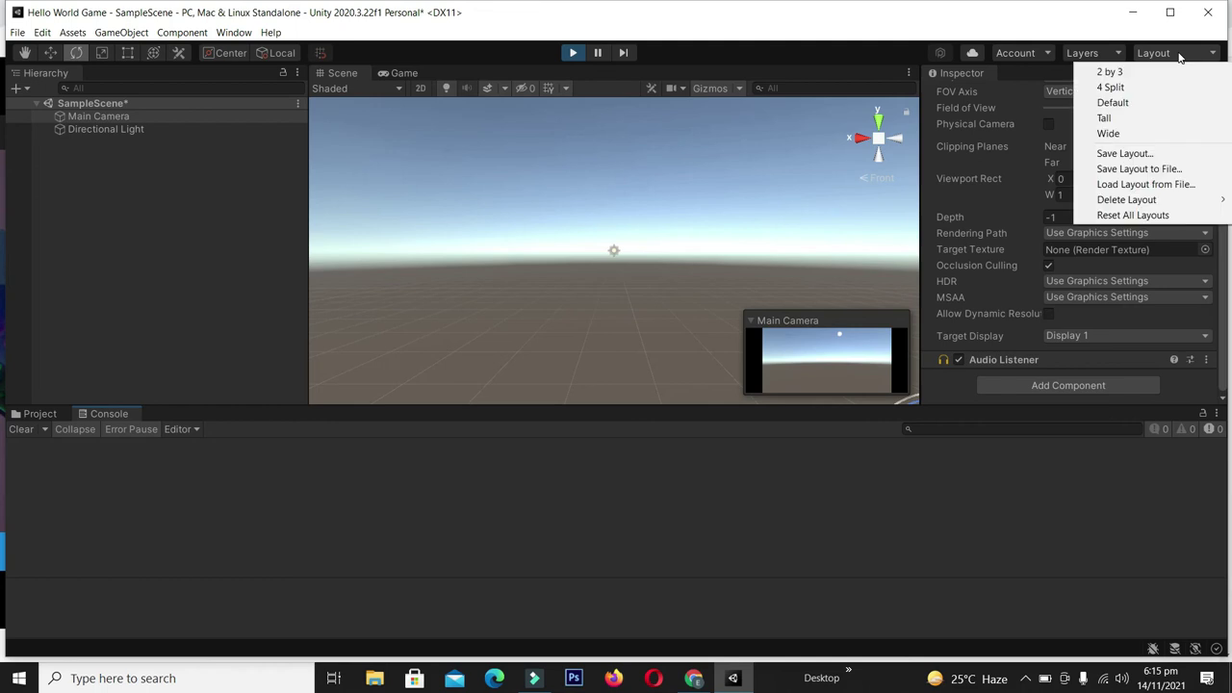
left_click(1133, 75)
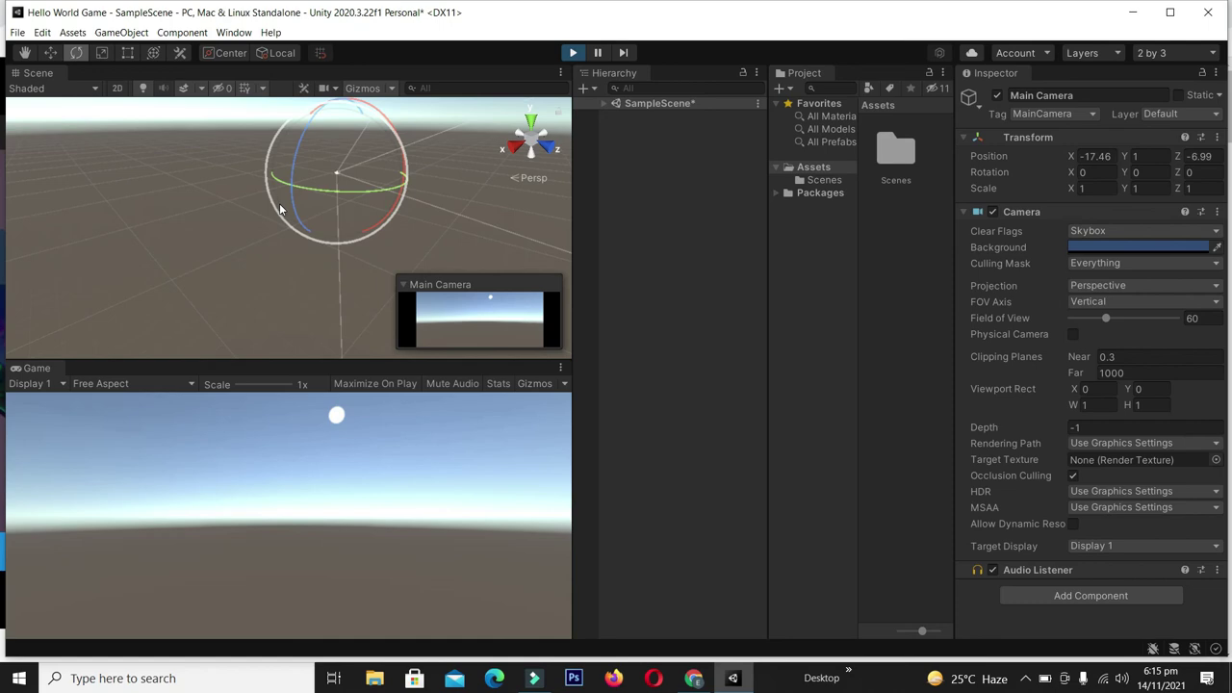
left_click(1201, 56)
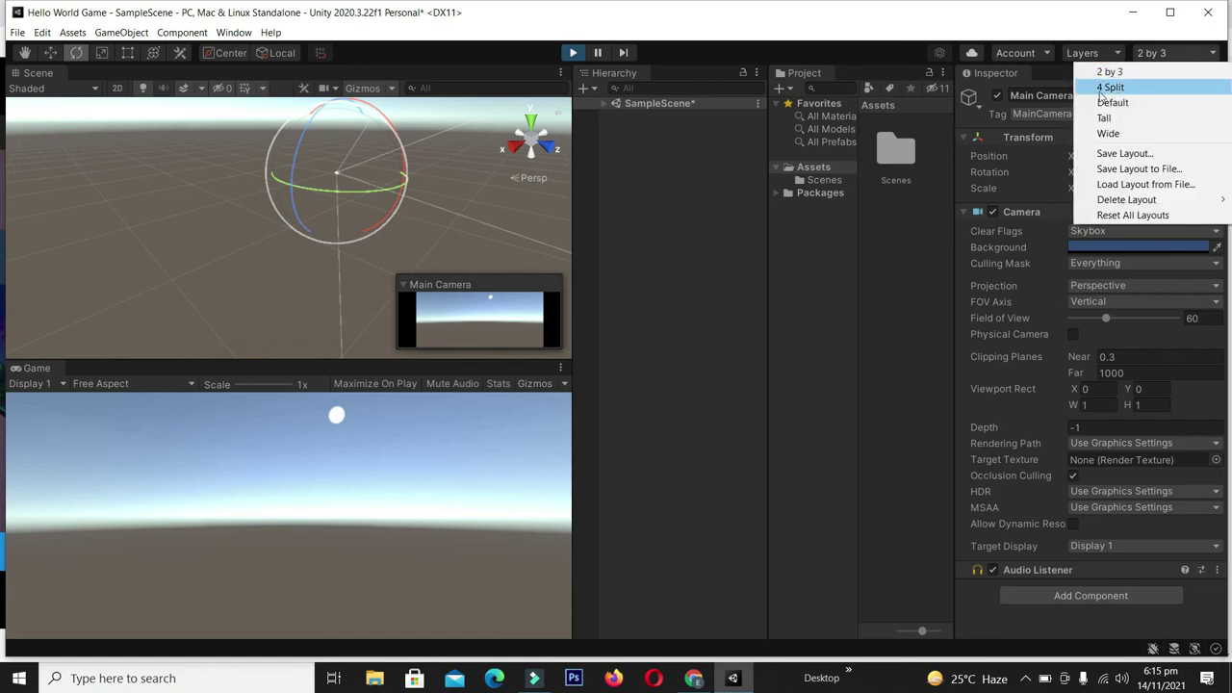
left_click(1101, 91)
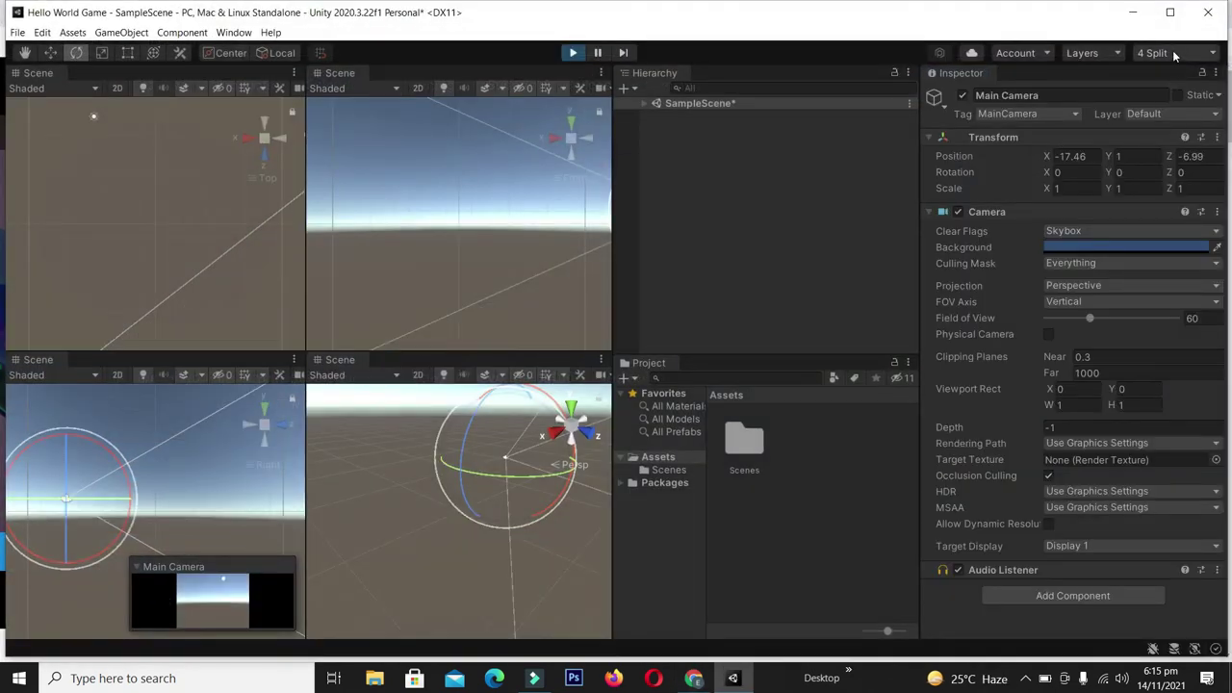
left_click(1174, 56)
left_click(1117, 118)
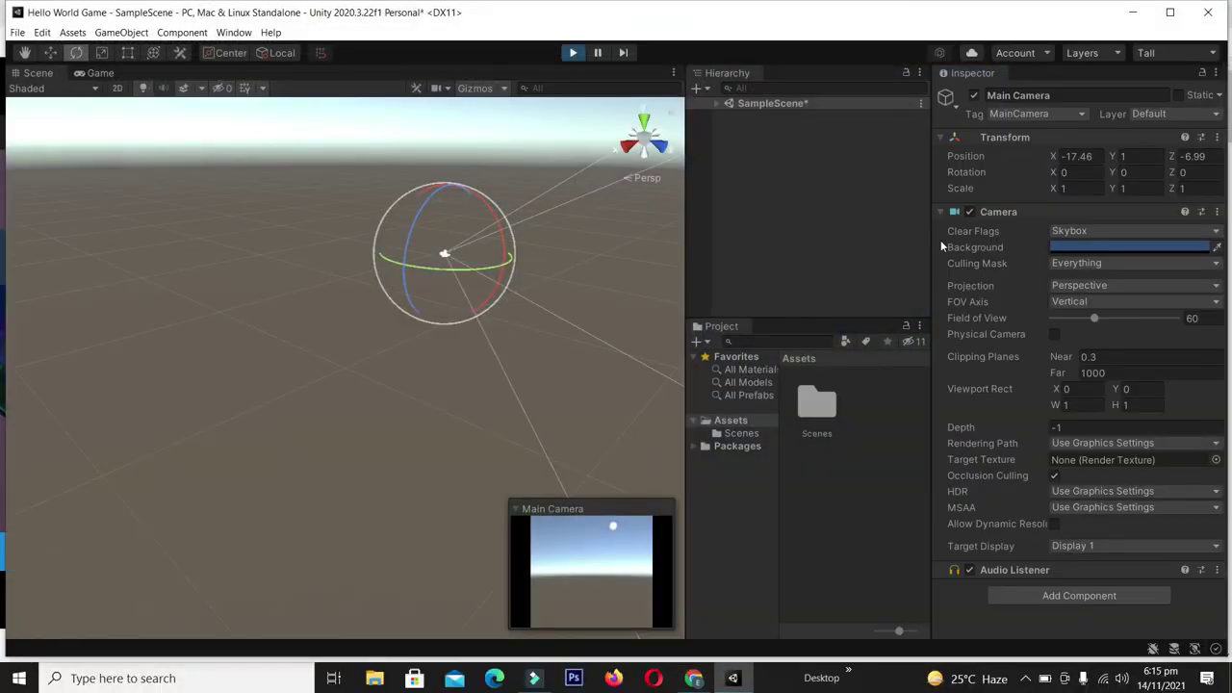
left_click(1177, 54)
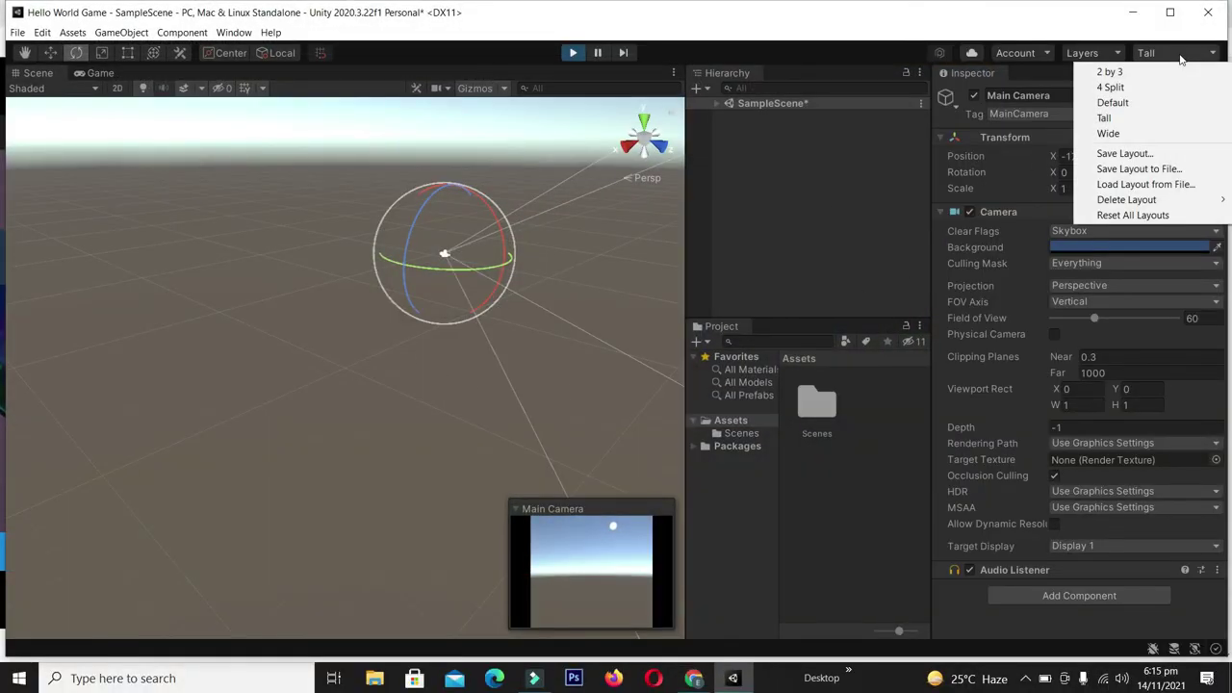
left_click(1119, 103)
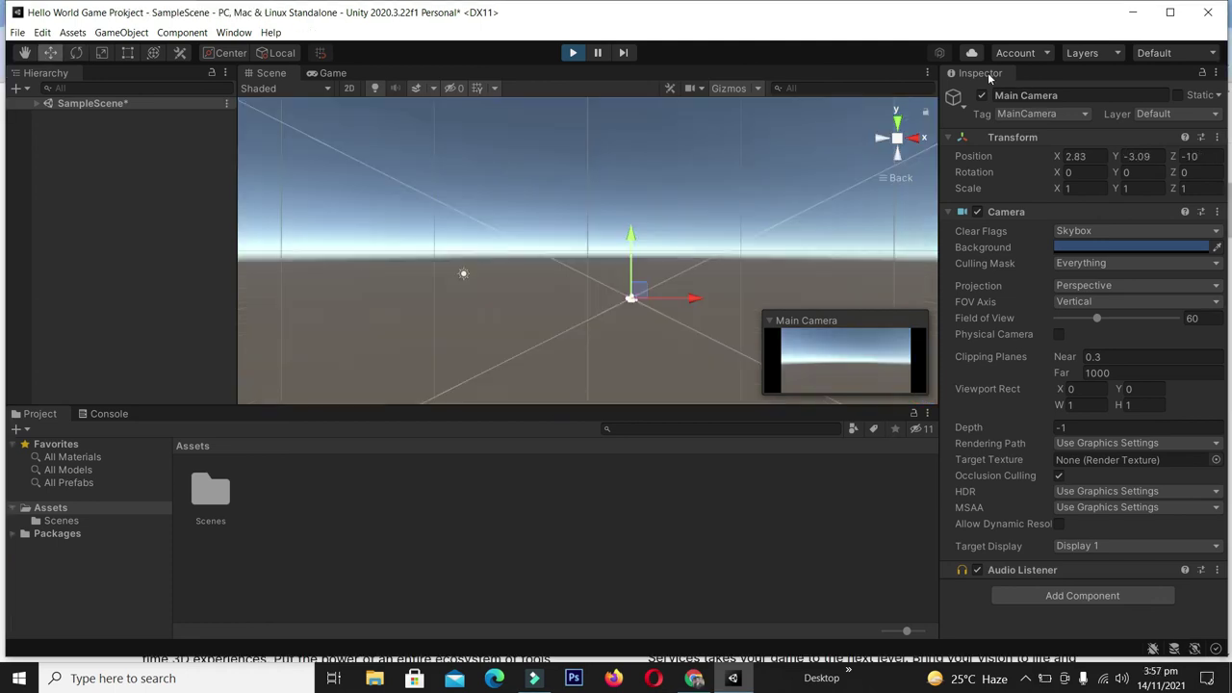
left_click_drag(980, 72, 568, 139)
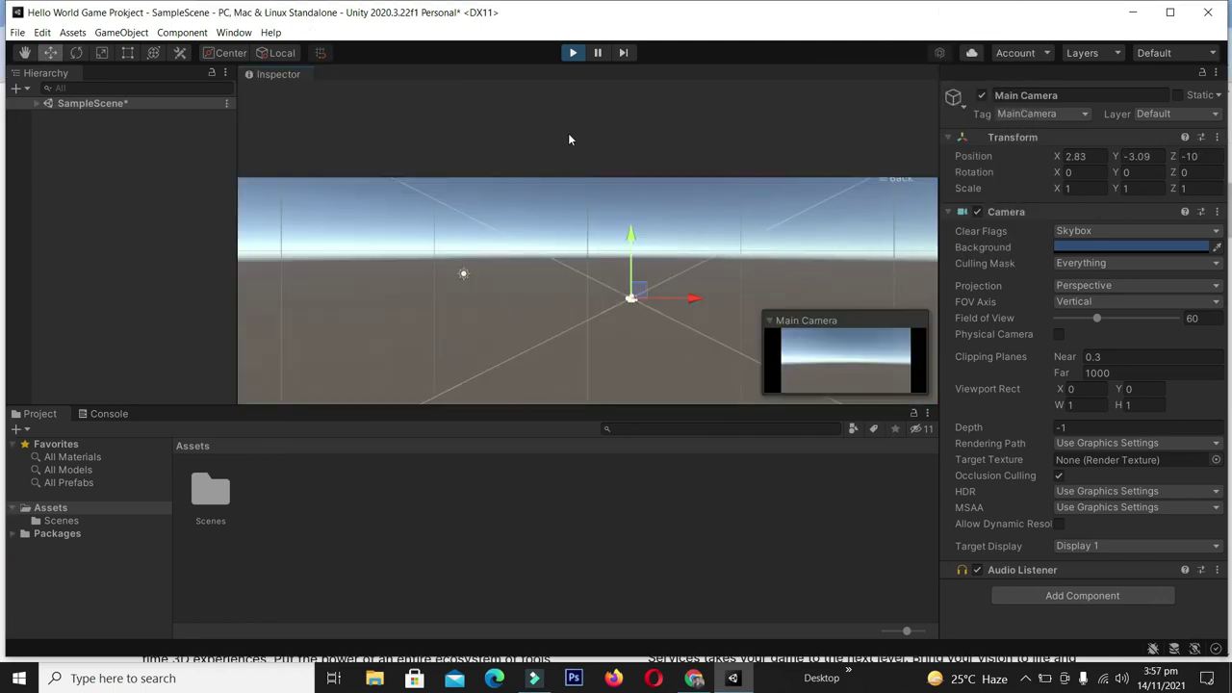
left_click_drag(647, 138, 803, 537)
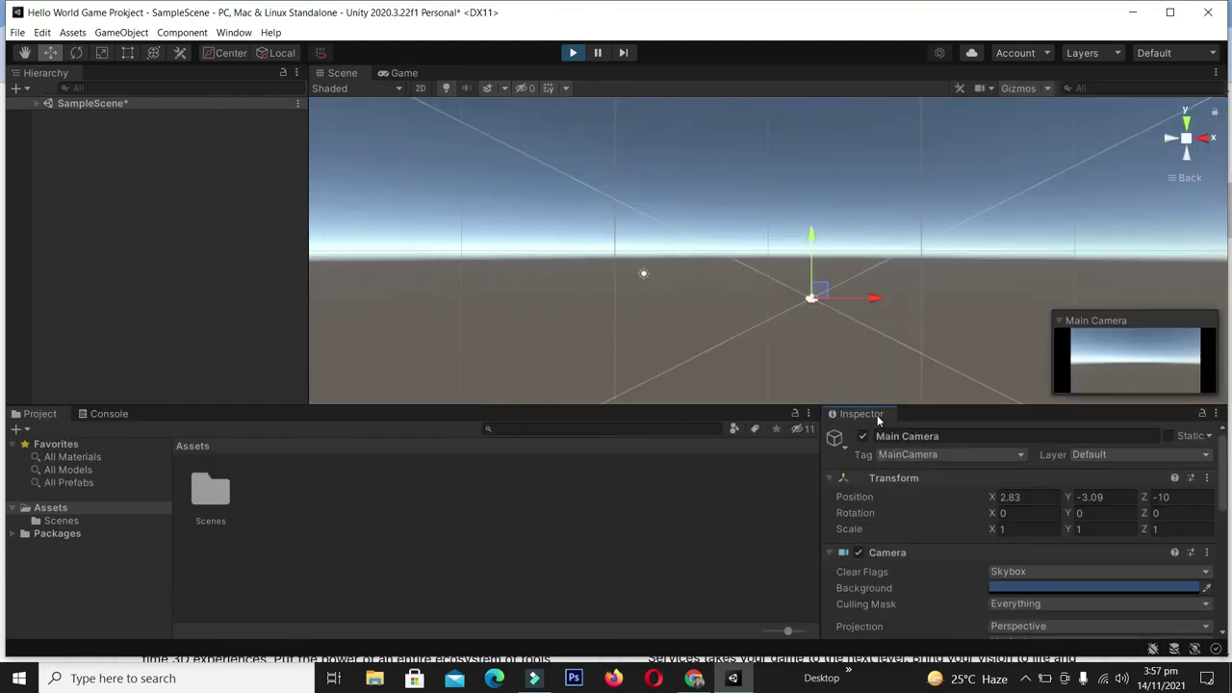
left_click_drag(878, 420, 1087, 201)
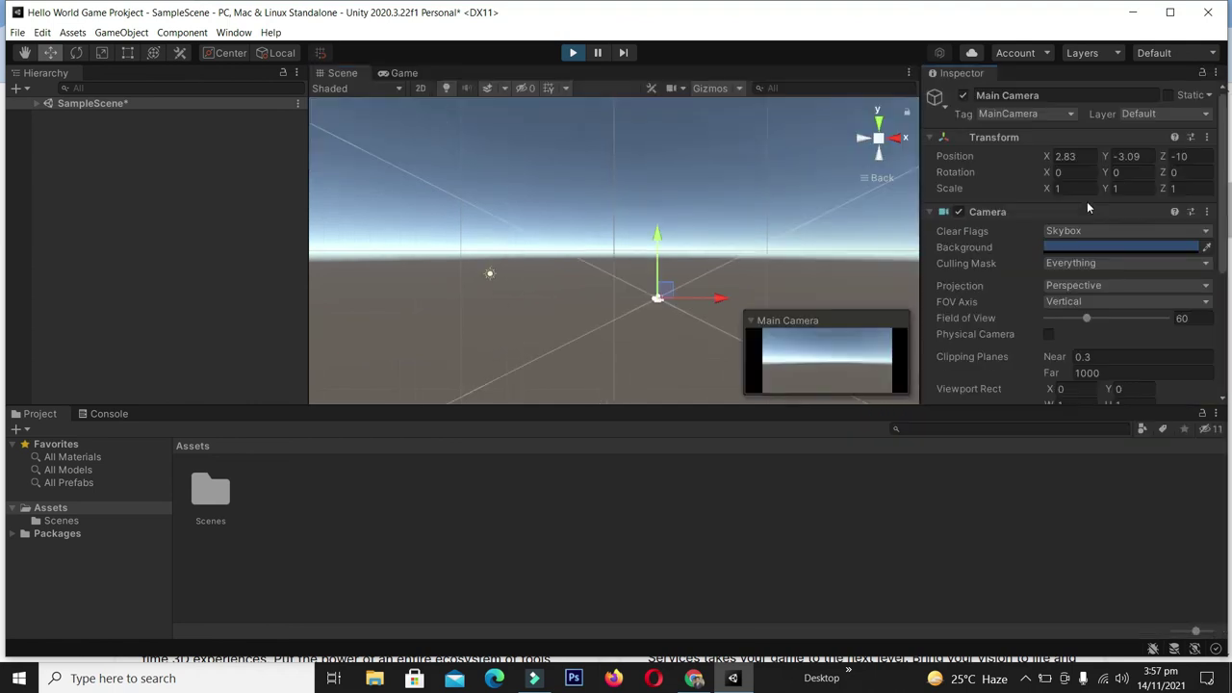